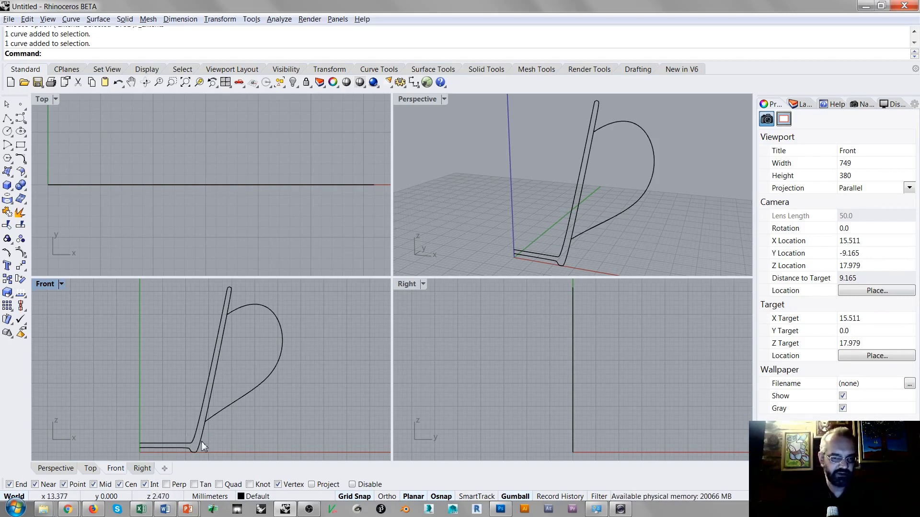
Step: Examine the cup's profile curve and the handle curve in the Front view
scroll(269, 355, "up", 6)
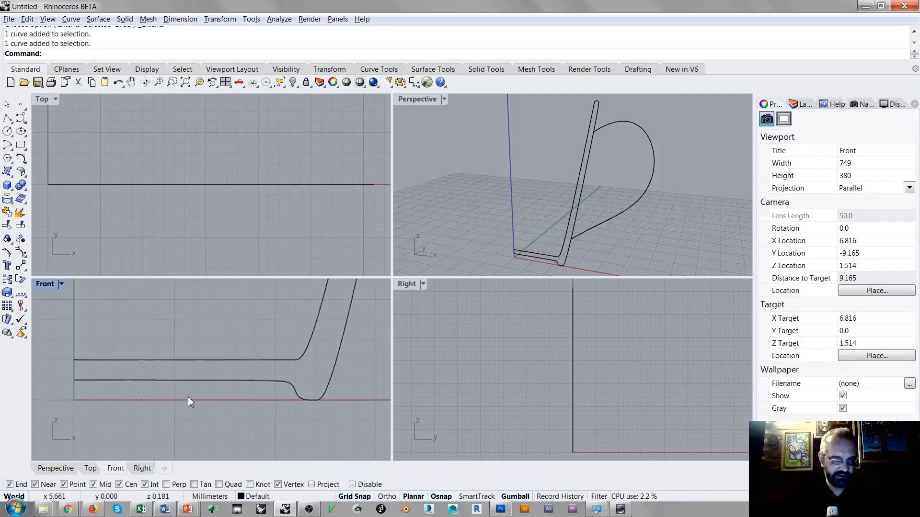
right_click_drag(266, 394, 248, 420)
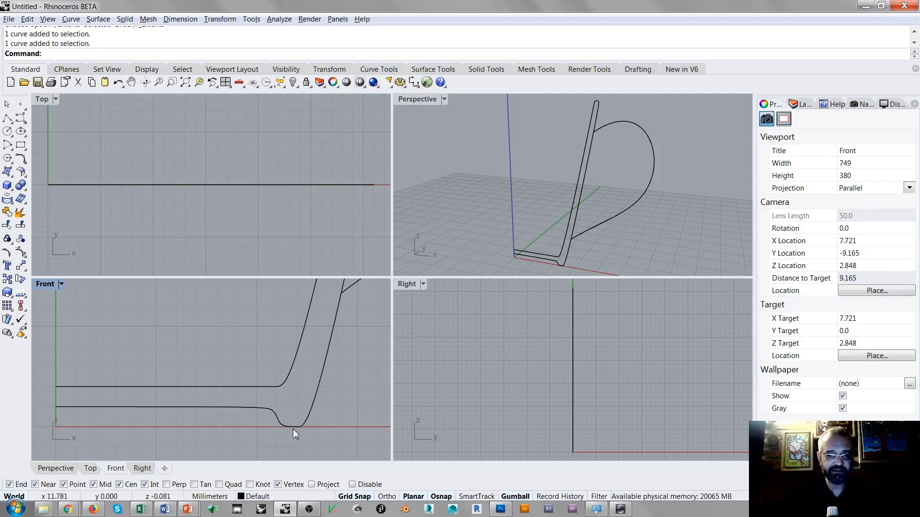
scroll(292, 430, "down", 10)
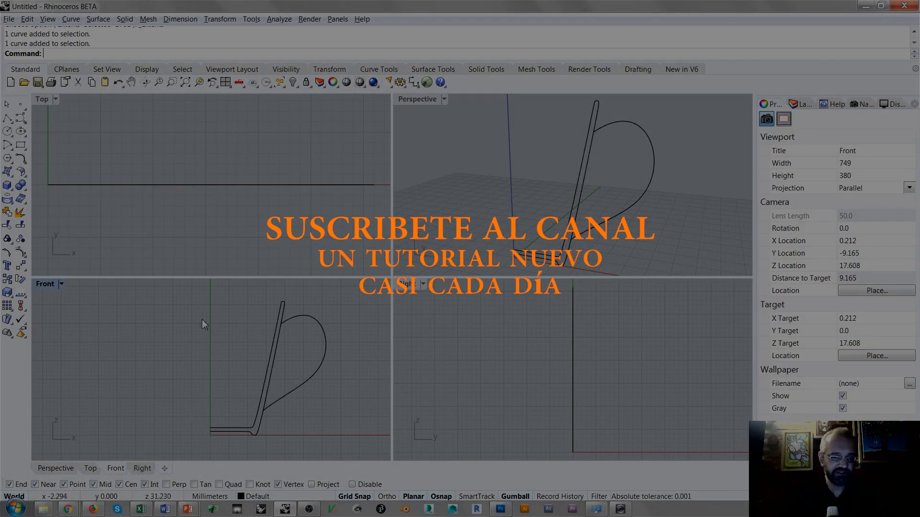
left_click(327, 338)
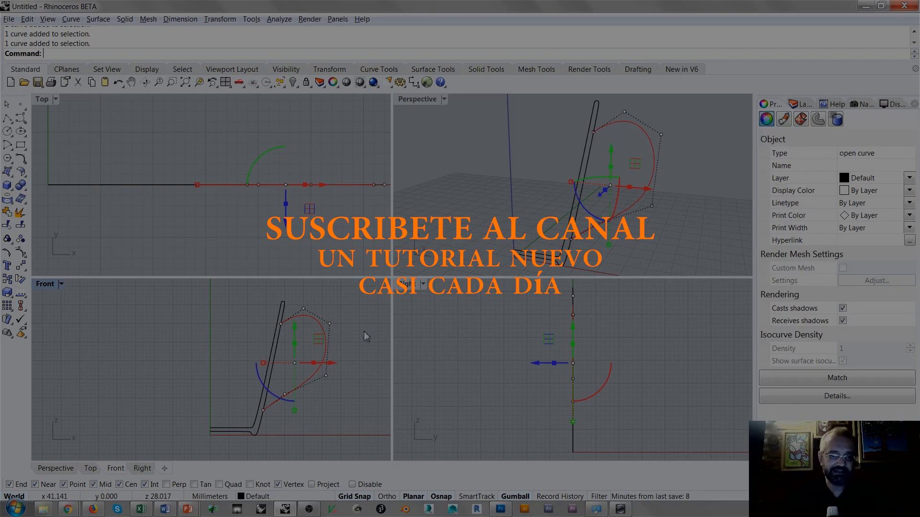
left_click(297, 332)
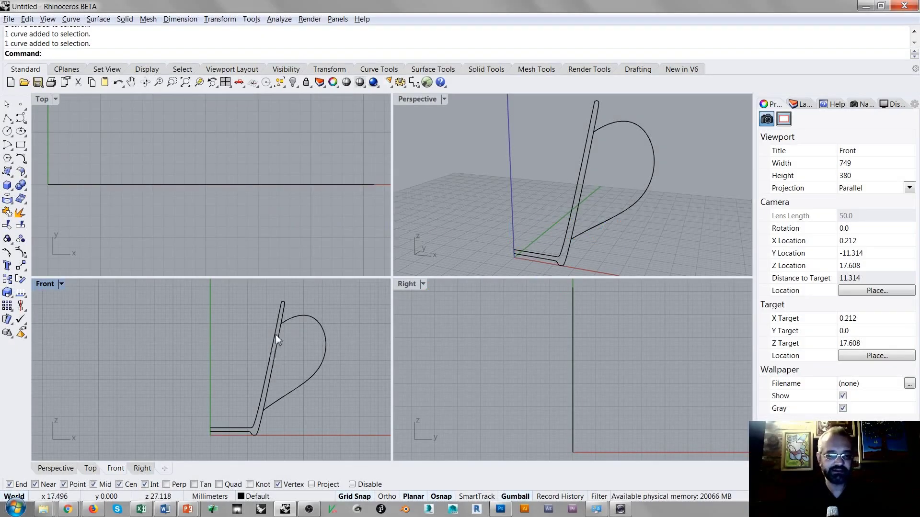
right_click_drag(300, 335, 283, 340)
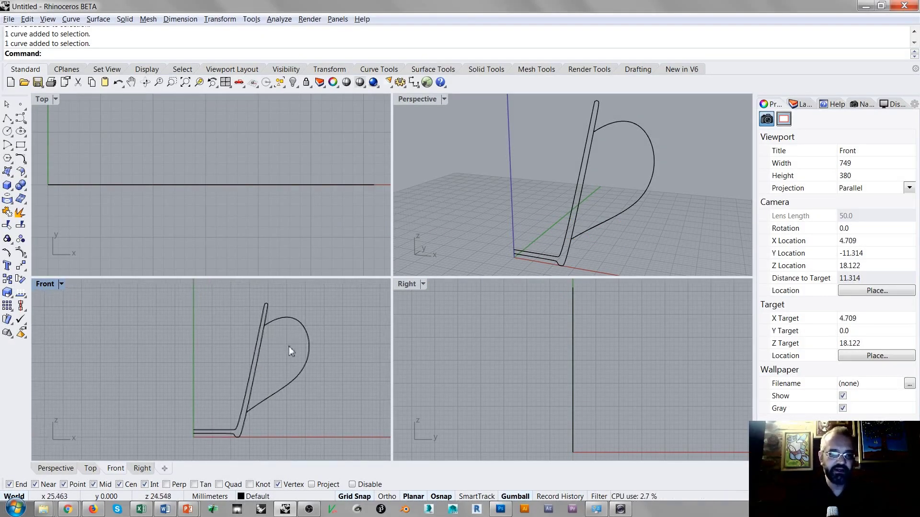
Step: Maximize the Perspective view and start a Pipe along the handle curve with a start radius of 1 mm
double_click(417, 98)
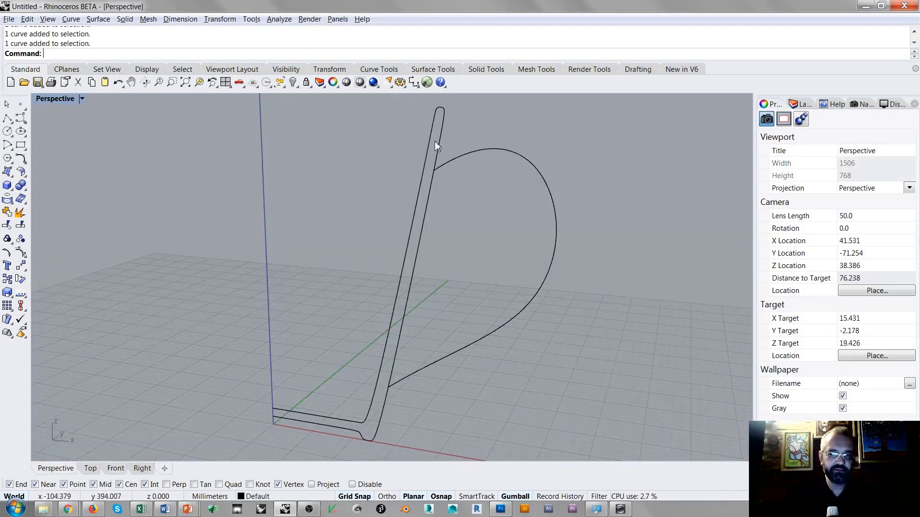
right_click_drag(427, 284, 415, 180)
left_click(423, 176)
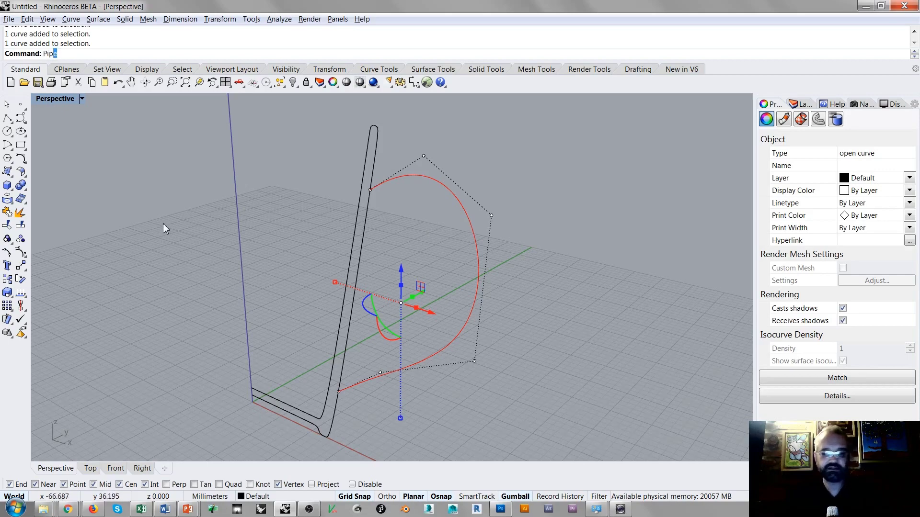
key("Return")
scroll(392, 225, "up", 5)
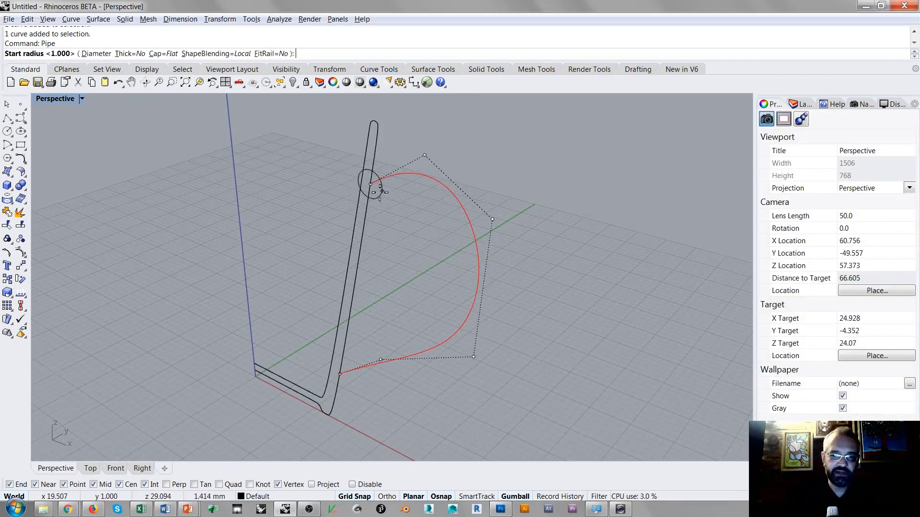
scroll(374, 186, "up", 4)
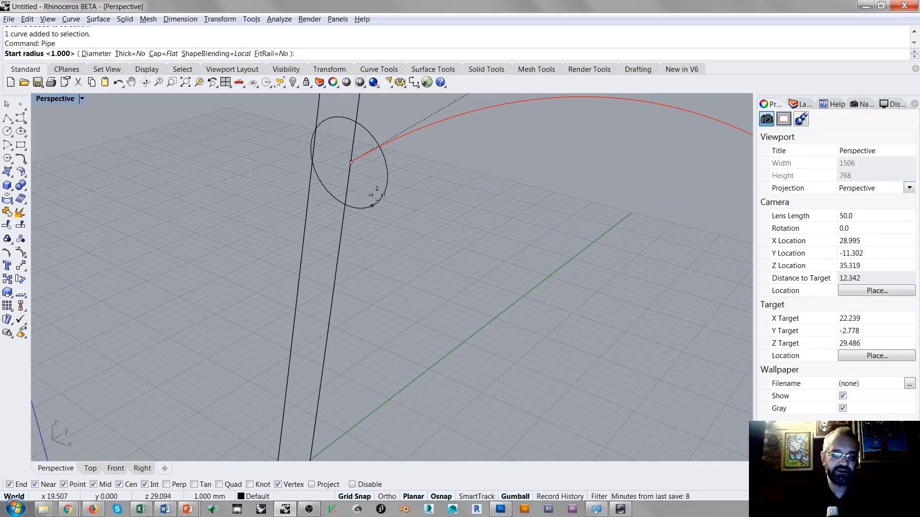
scroll(372, 206, "down", 9)
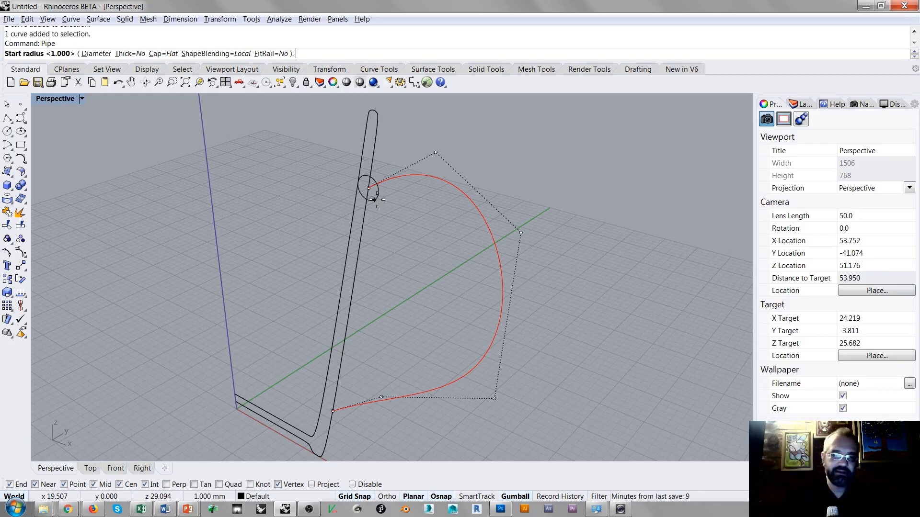
right_click_drag(374, 199, 340, 208)
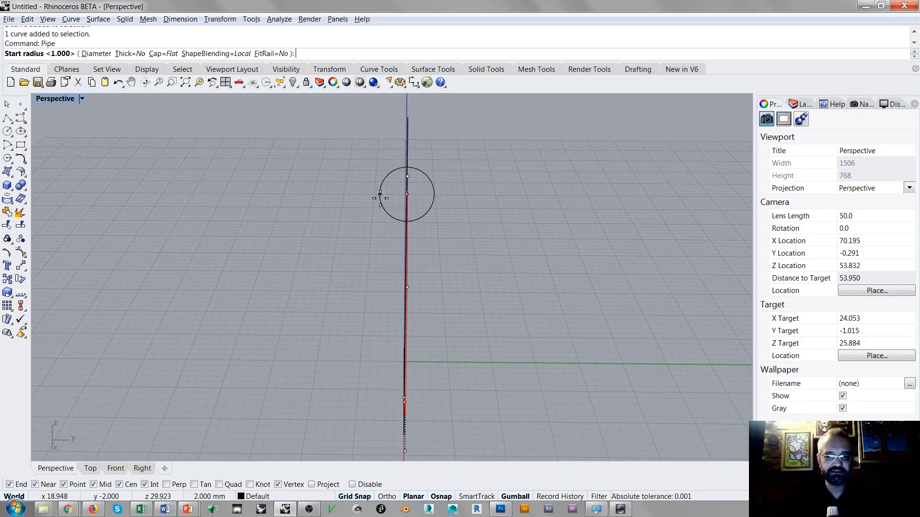
right_click_drag(381, 198, 526, 154)
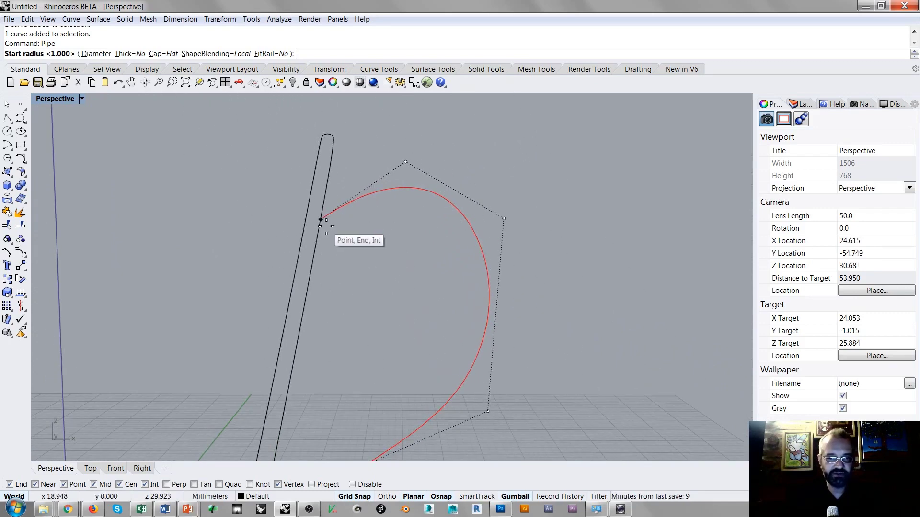
scroll(323, 224, "up", 8)
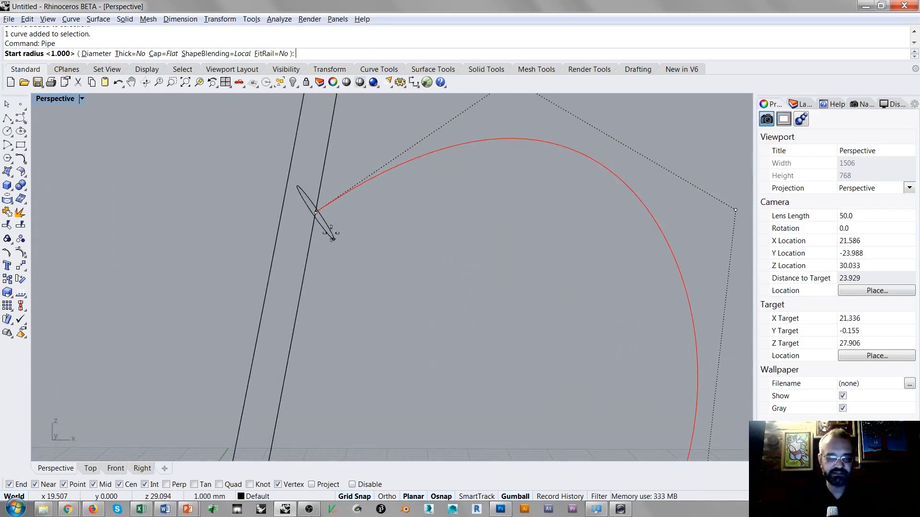
scroll(330, 232, "down", 5)
mouse_move(329, 230)
right_mouse_down()
mouse_move(314, 254)
mouse_move(339, 230)
right_mouse_up()
scroll(338, 230, "up", 3)
scroll(362, 221, "up", 12)
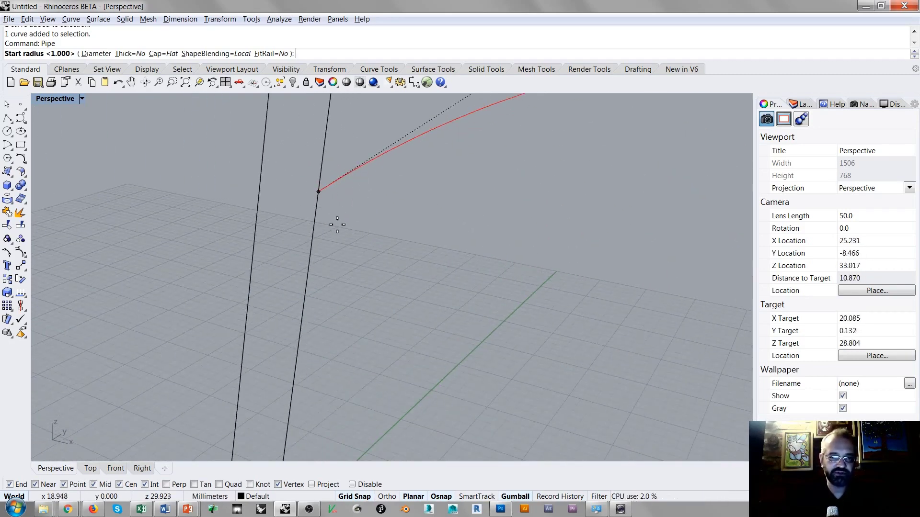
left_click(339, 229)
Step: Give the pipe an end radius of 1 mm and finish it without any intermediate radii
scroll(338, 228, "down", 10)
right_click_drag(368, 230, 412, 212)
scroll(427, 230, "up", 4)
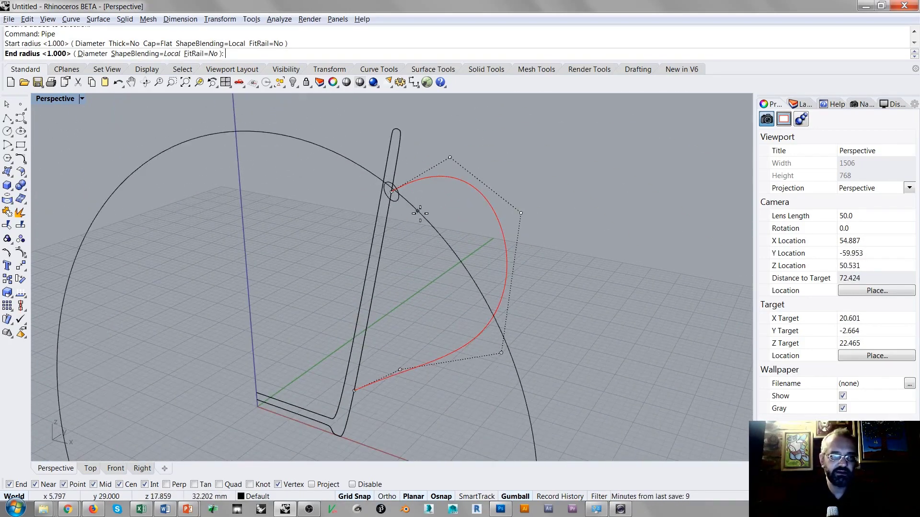
key("Return")
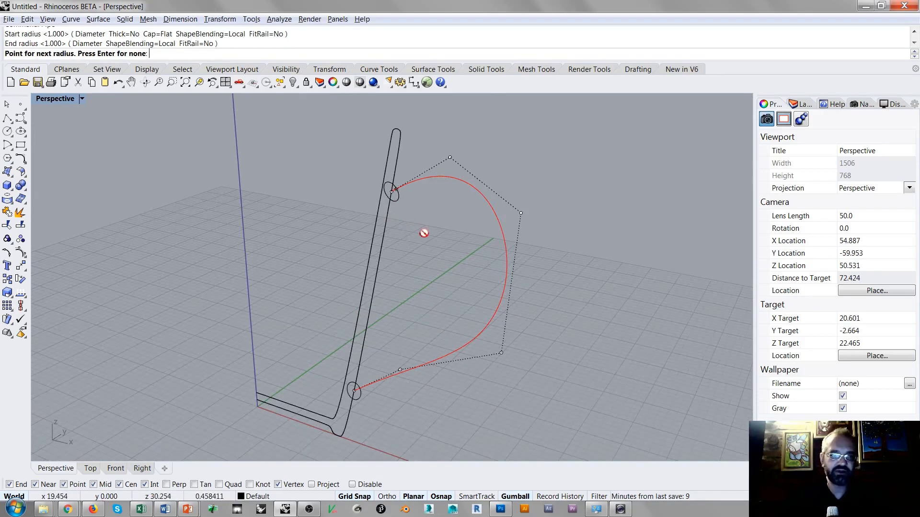
key("Return")
right_click_drag(440, 249, 446, 213)
left_click(461, 241)
Step: Explode the handle pipe and delete the two cap surfaces at its ends
scroll(400, 190, "up", 3)
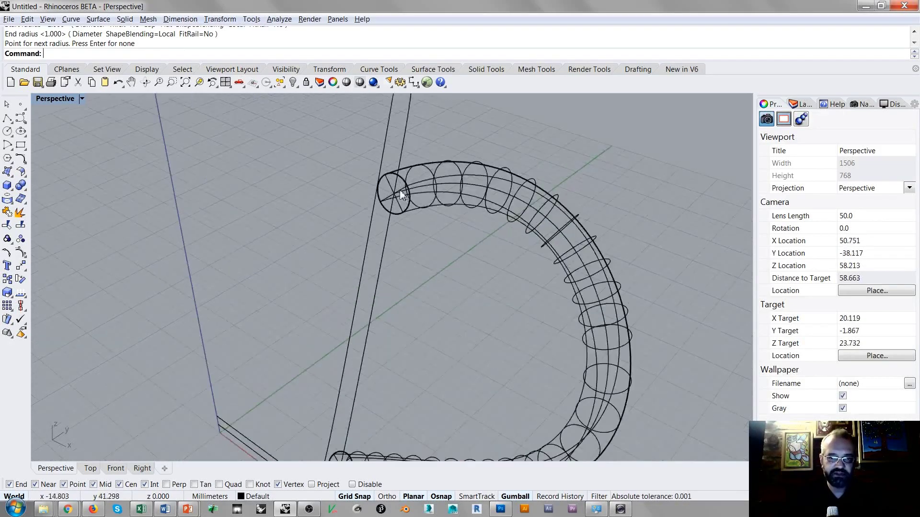
scroll(400, 190, "up", 5)
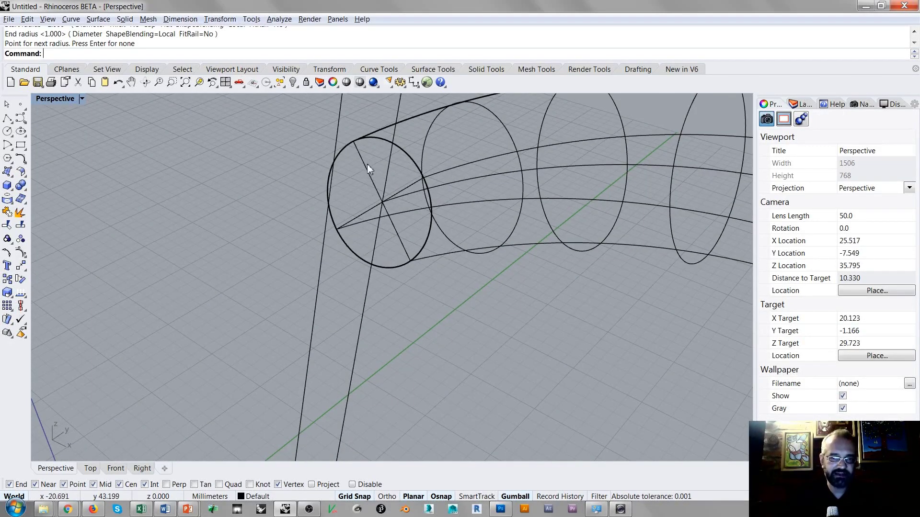
scroll(363, 212, "down", 5)
right_click_drag(430, 170, 465, 177)
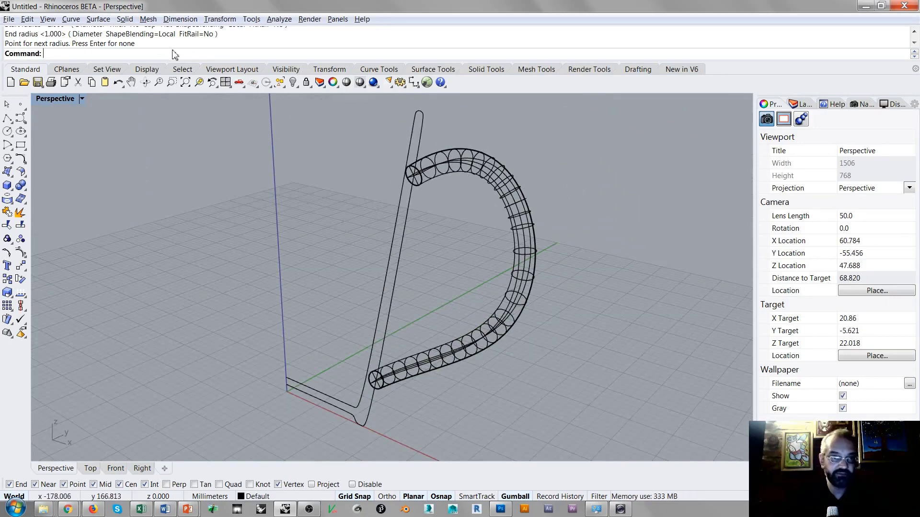
left_click(447, 173)
left_click(20, 212)
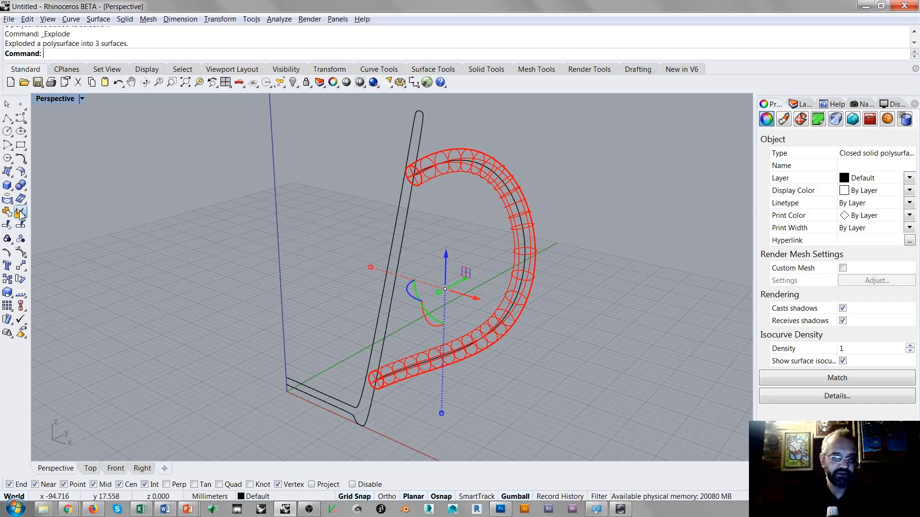
left_click(496, 210, "ctrl")
key("Delete")
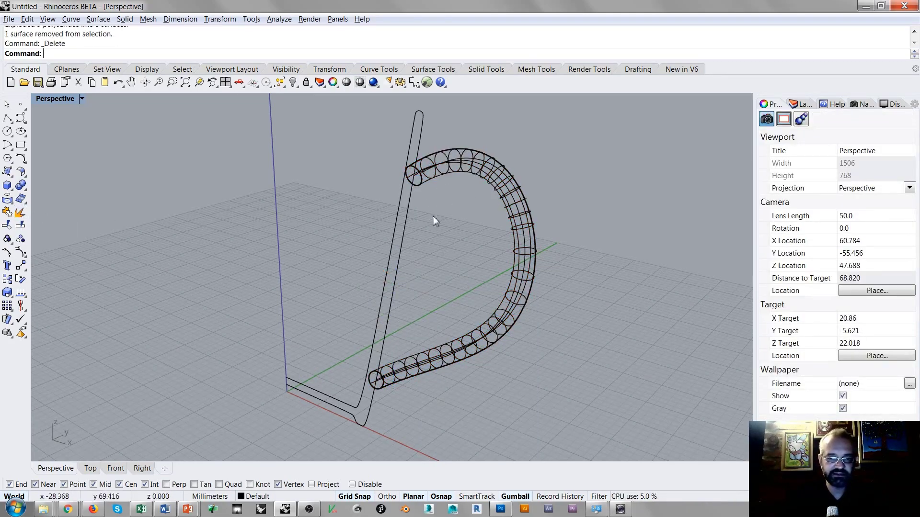
Step: Scale the handle surface slightly wider along the Y axis with the gumball
left_click(473, 176)
right_click_drag(508, 177, 458, 234)
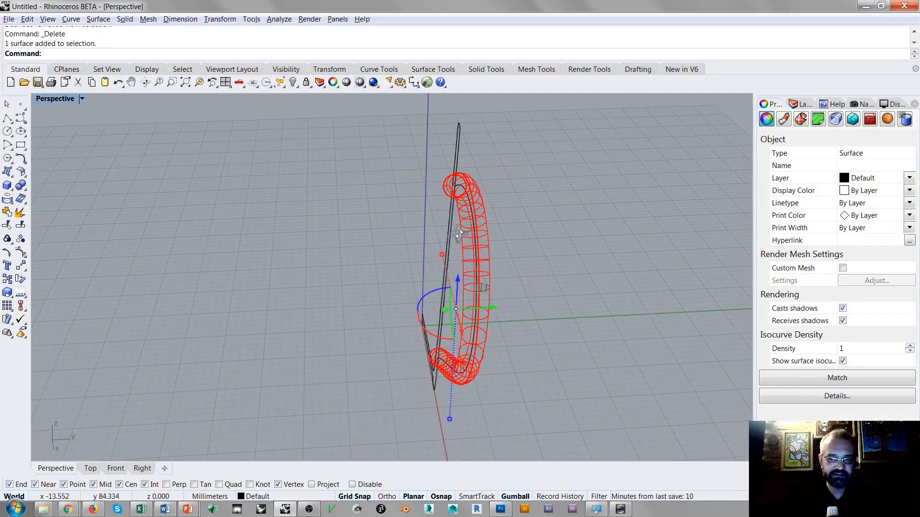
left_click_drag(444, 312, 436, 312)
key("Escape")
right_click_drag(436, 312, 399, 240)
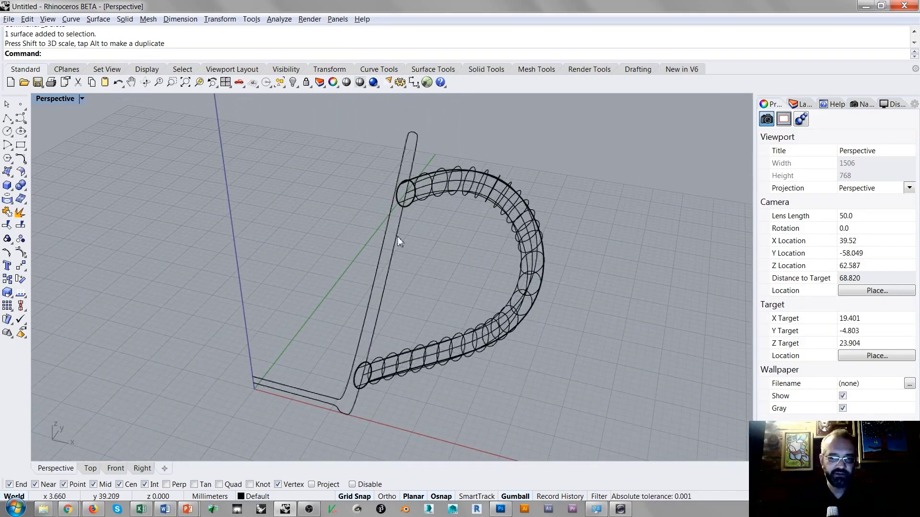
Step: Revolve the cup's profile curve 360 degrees around the vertical axis through the origin, starting at angle 0
left_click(387, 237)
right_click_drag(387, 237, 407, 237)
type("Revolve")
key("Return")
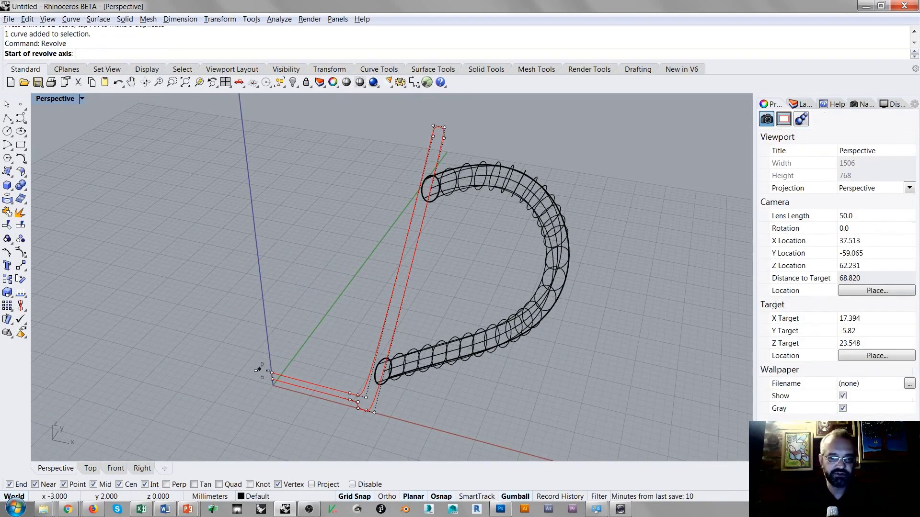
type("0")
key("Return")
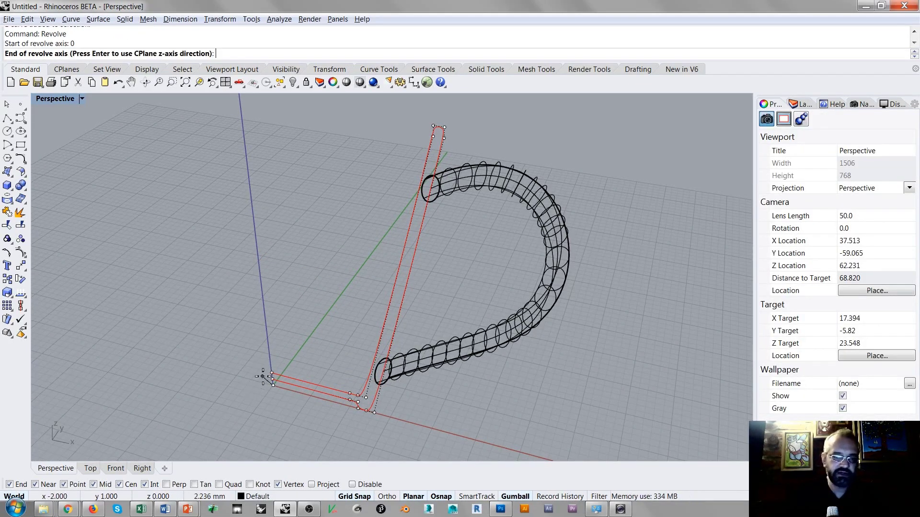
left_click(273, 374)
key("Return")
key("Return")
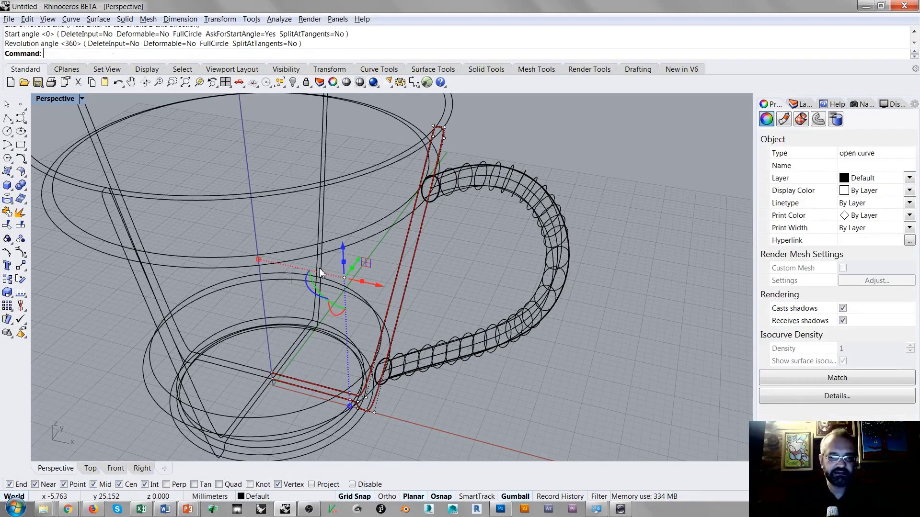
Step: Set the Perspective view's display mode to Shaded
scroll(288, 221, "down", 10)
mouse_move(415, 278)
right_mouse_down()
mouse_move(359, 192)
mouse_move(307, 270)
mouse_move(382, 316)
mouse_move(404, 312)
right_mouse_up()
middle_click(358, 192)
left_click(364, 206)
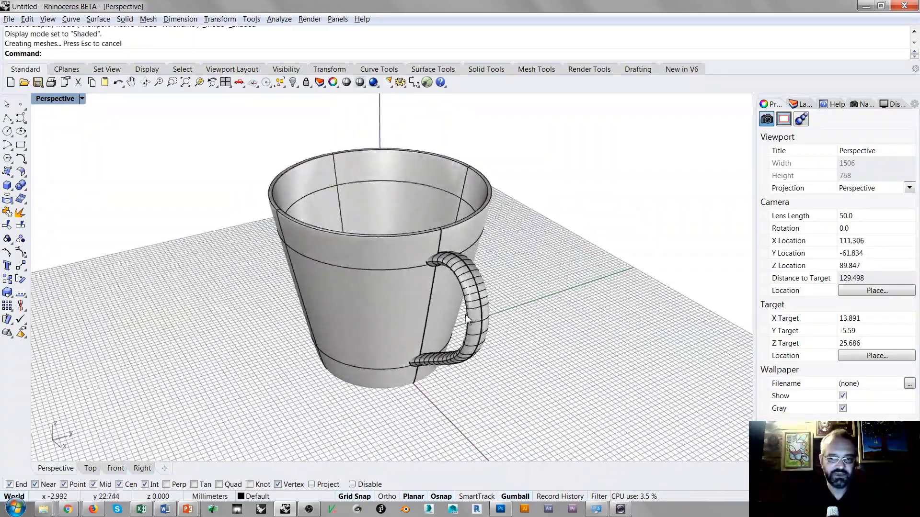
Step: Widen the handle surface further along the Y axis by scaling it with the gumball
left_click(478, 324)
scroll(478, 325, "up", 5)
right_click_drag(477, 324, 422, 327)
left_click_drag(421, 327, 412, 333)
key("Escape")
scroll(411, 333, "down", 5)
mouse_move(411, 333)
right_mouse_down()
mouse_move(479, 285)
mouse_move(451, 284)
mouse_move(426, 337)
right_mouse_up()
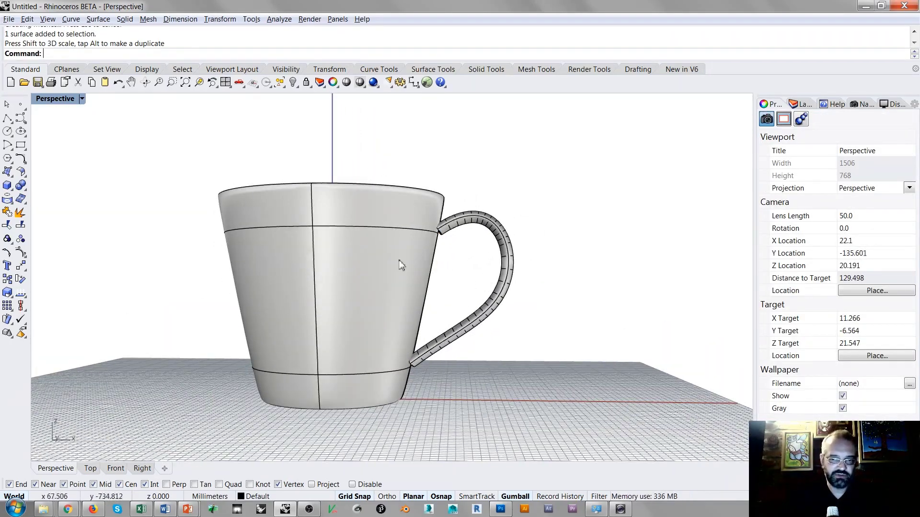
Step: Inspect the handle and cup surfaces from several angles, especially where the handle meets the cup's wall
right_click_drag(460, 273, 477, 268)
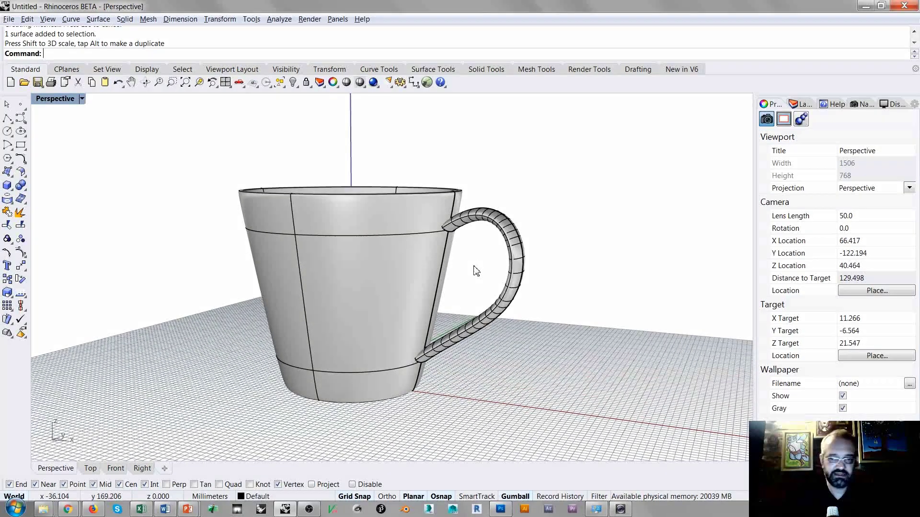
right_click_drag(478, 274, 472, 239)
scroll(478, 249, "up", 3)
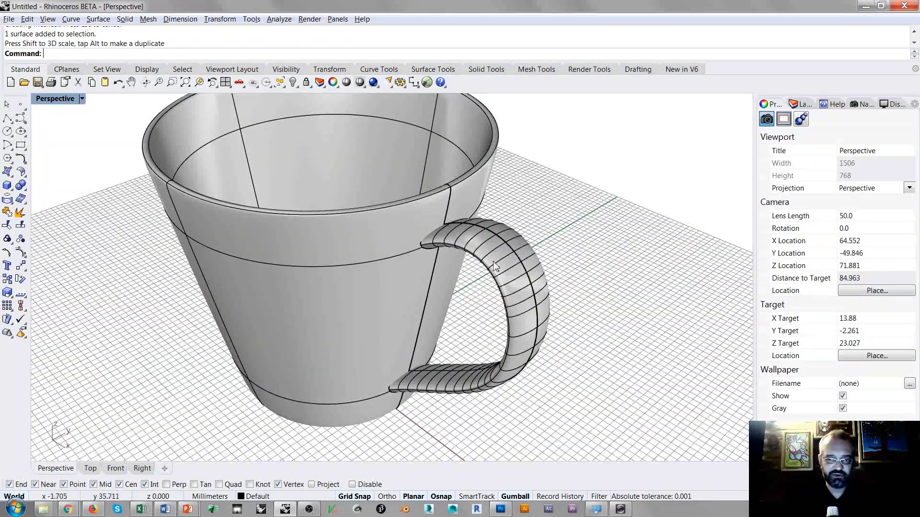
left_click(494, 274)
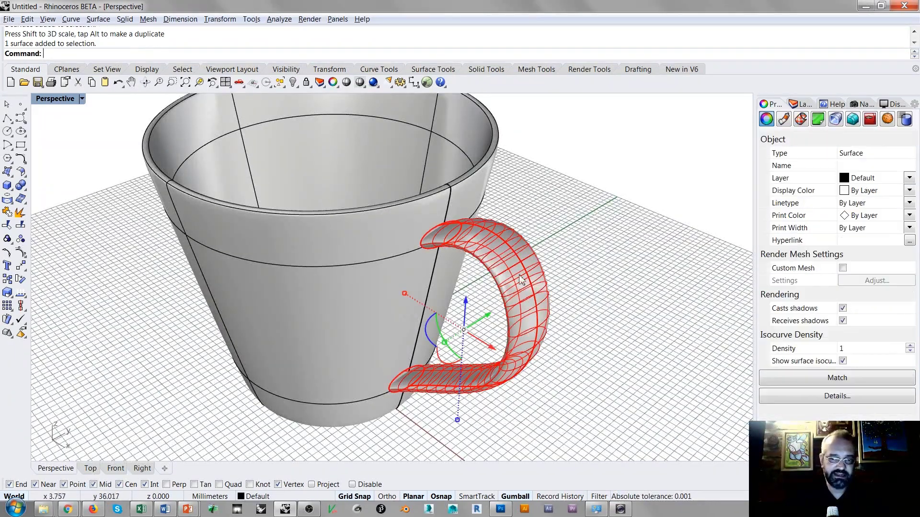
left_click(570, 257)
left_click(387, 274)
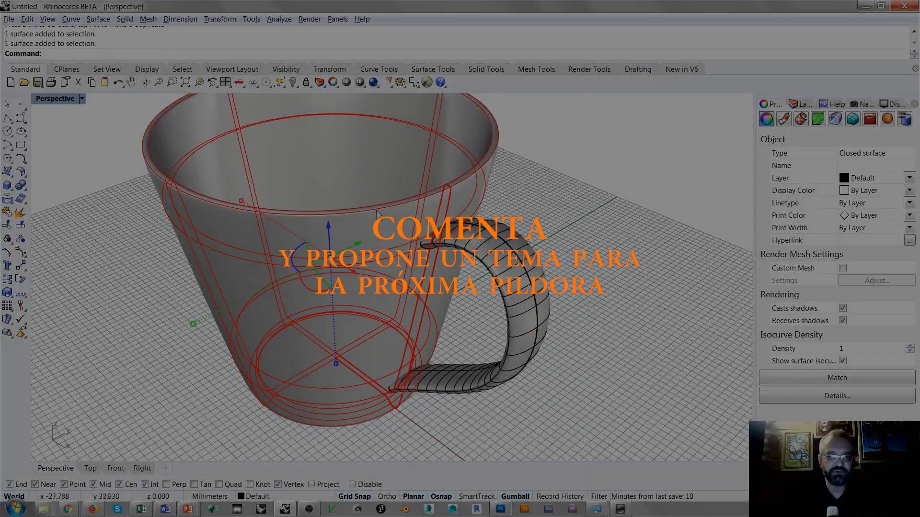
left_click(507, 192)
right_click_drag(432, 214, 416, 248)
scroll(438, 226, "up", 5)
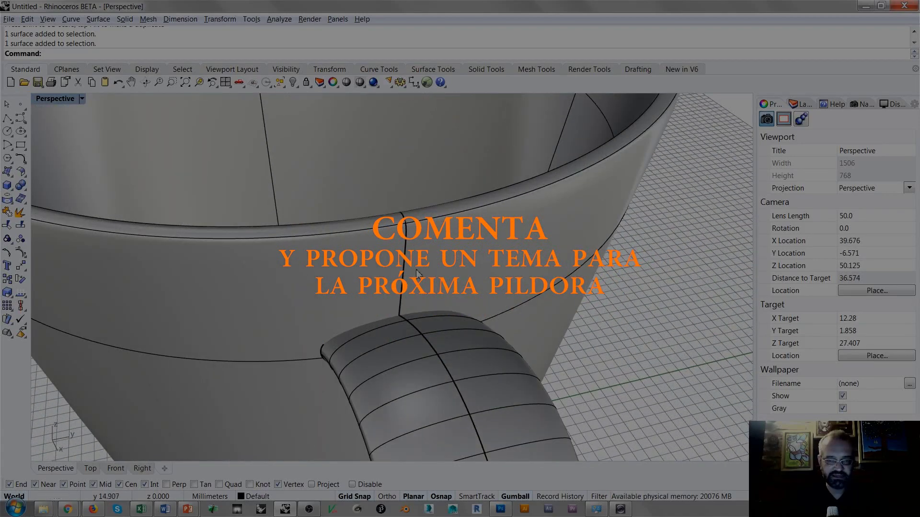
scroll(417, 273, "down", 9)
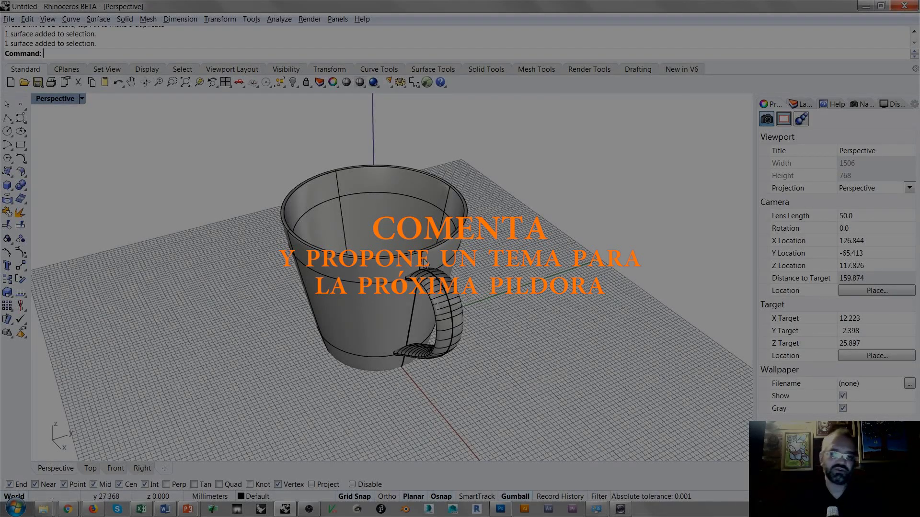
Step: Rotate the cup surface 180 degrees around its vertical axis with the gumball, placing its seam opposite the handle
scroll(423, 265, "up", 3)
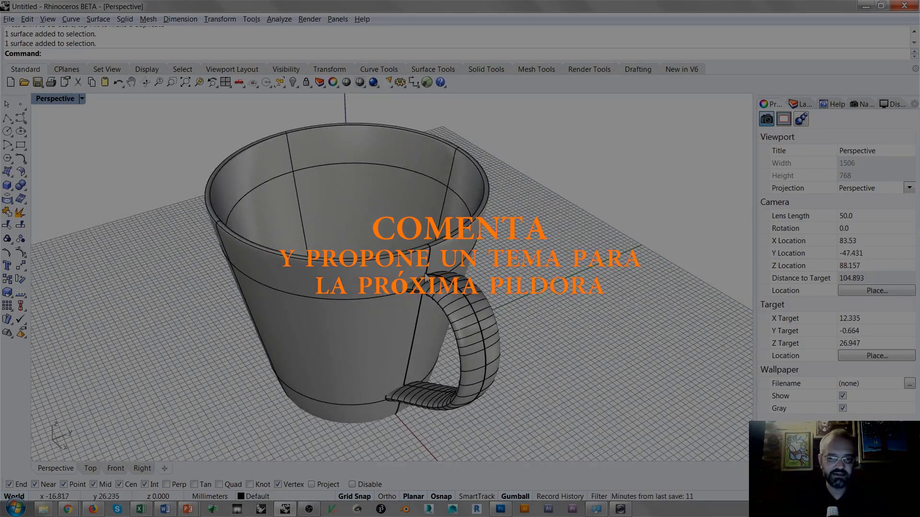
right_click_drag(424, 269, 435, 264)
right_click_drag(398, 311, 366, 297)
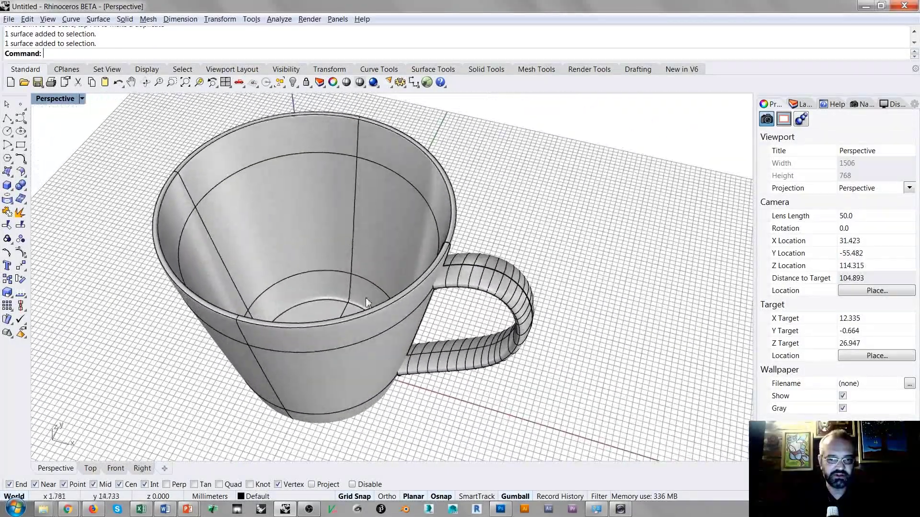
left_click(384, 246)
right_click_drag(384, 245, 406, 307)
left_click(318, 302)
type("18")
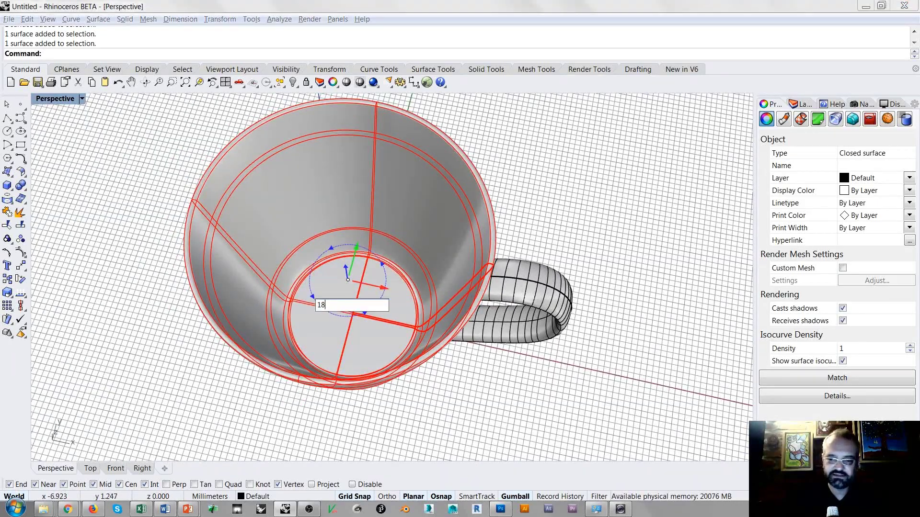
type("0")
key("Return")
left_click(529, 220)
right_click_drag(259, 228, 234, 184)
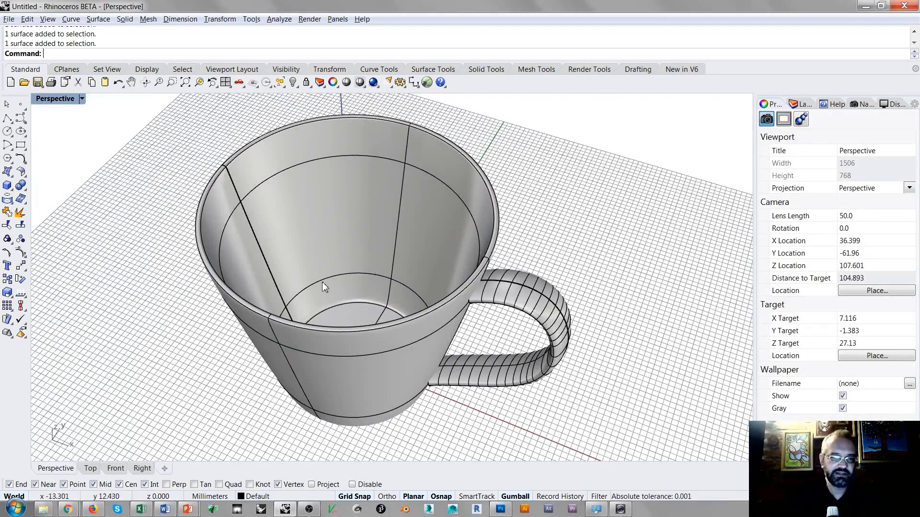
Step: Examine the handle from several angles, looking at its seam line and where both ends meet the cup's wall
right_click_drag(229, 197, 438, 274)
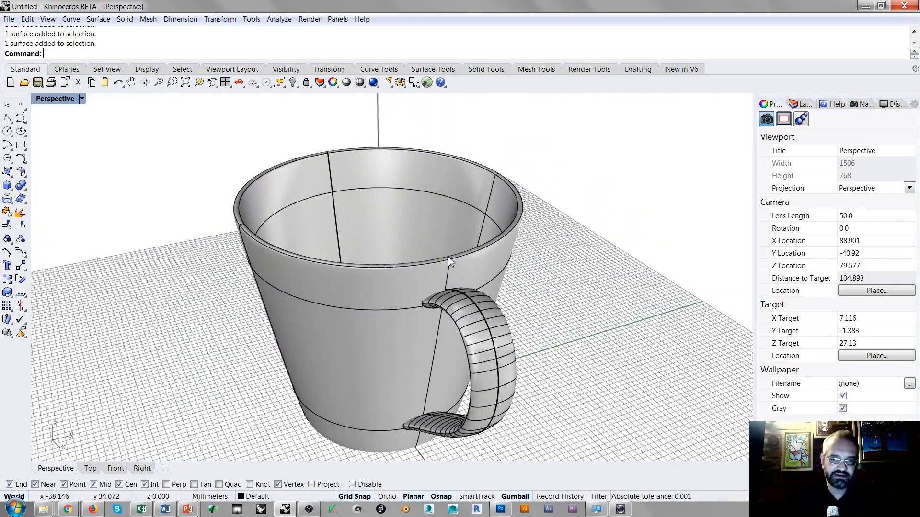
scroll(449, 274, "up", 4)
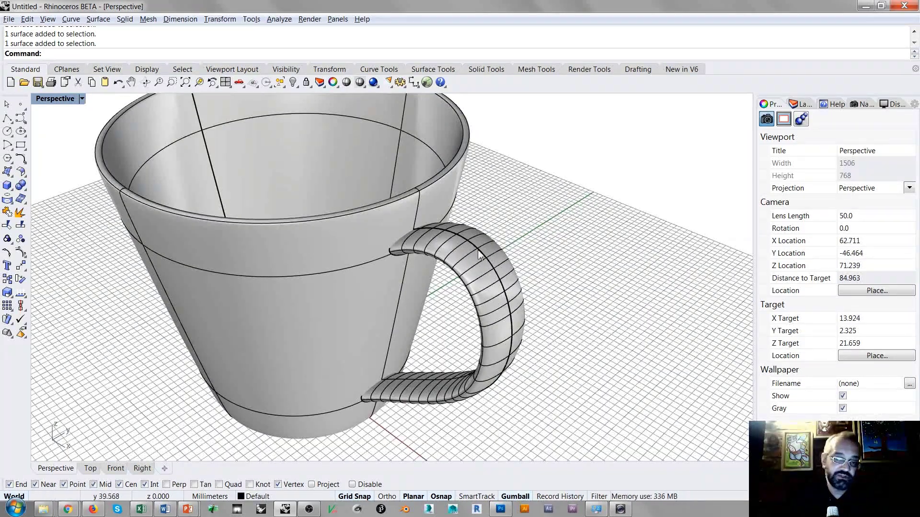
right_click_drag(480, 291, 475, 241)
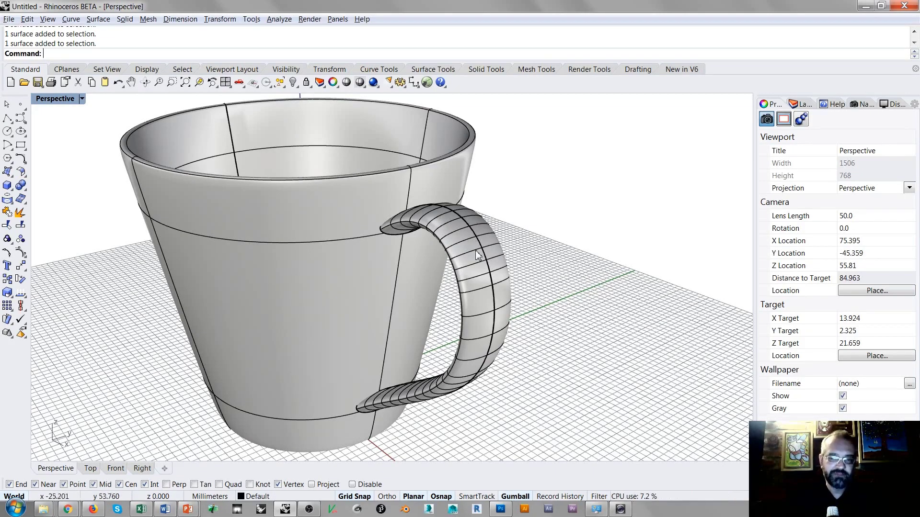
right_click_drag(463, 221, 452, 192)
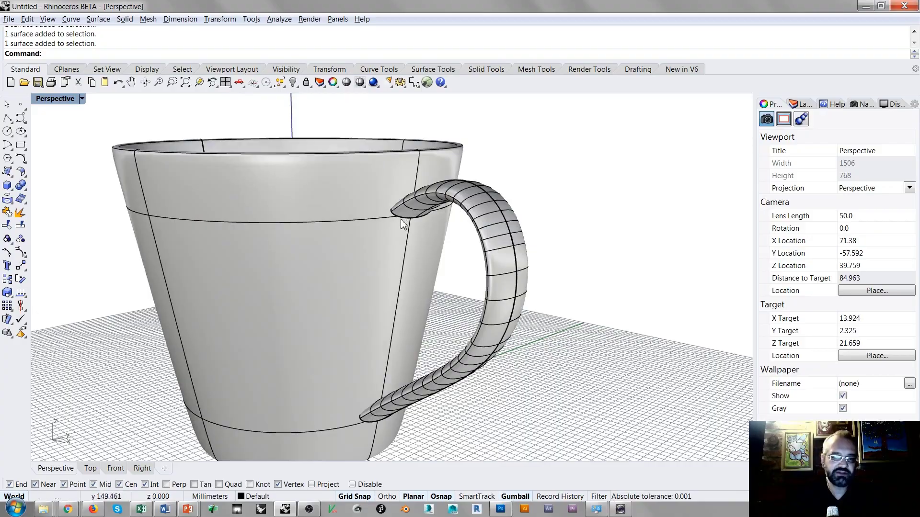
right_click_drag(489, 241, 503, 278)
scroll(502, 277, "up", 1)
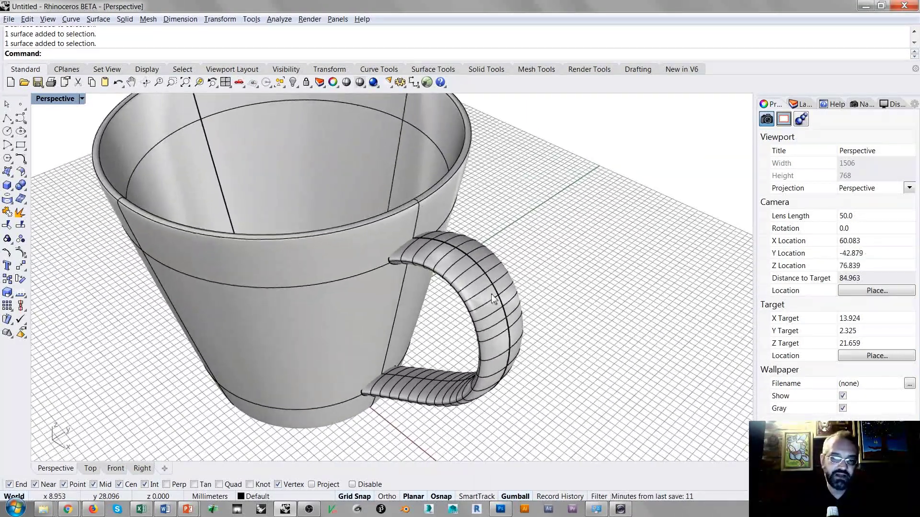
scroll(493, 297, "up", 1)
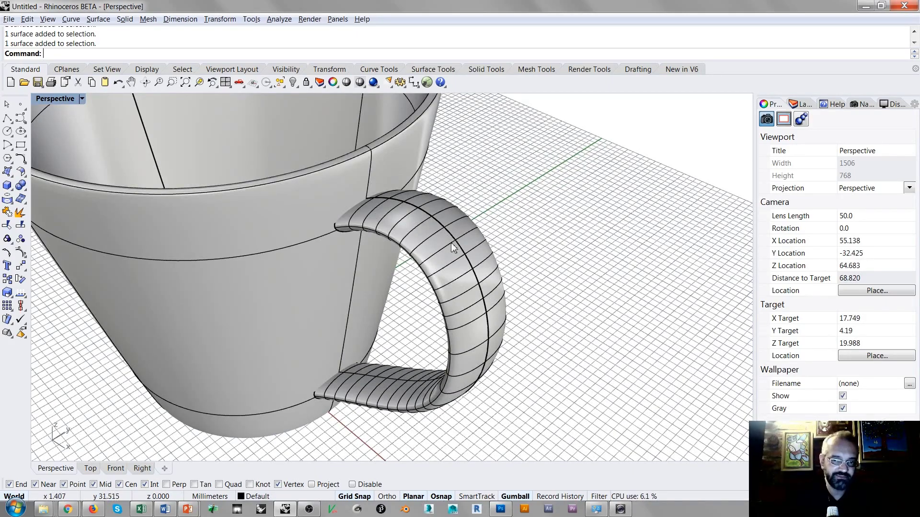
right_click_drag(450, 242, 451, 238)
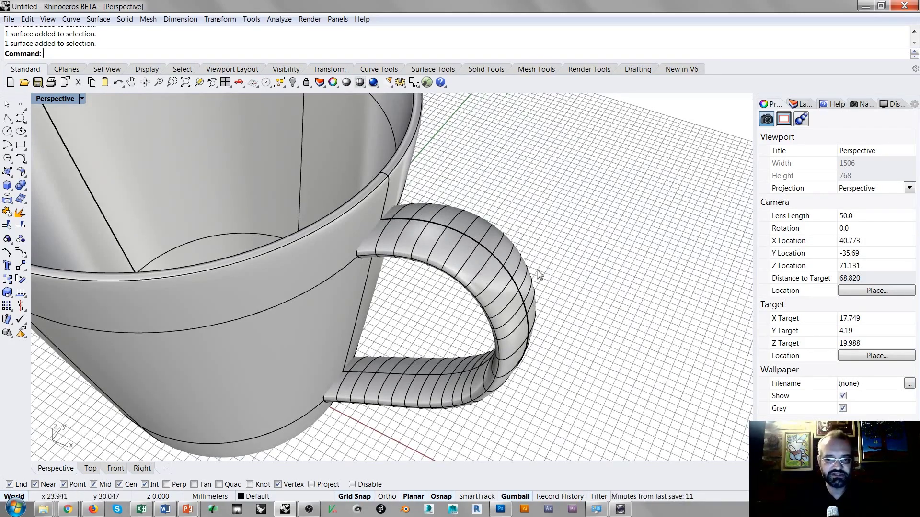
right_click_drag(421, 373, 522, 222, "shift")
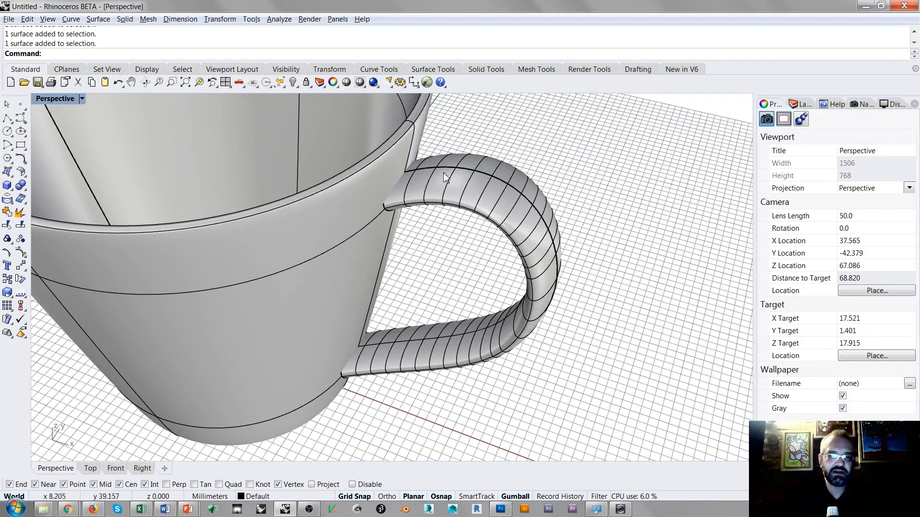
right_click_drag(453, 174, 451, 200)
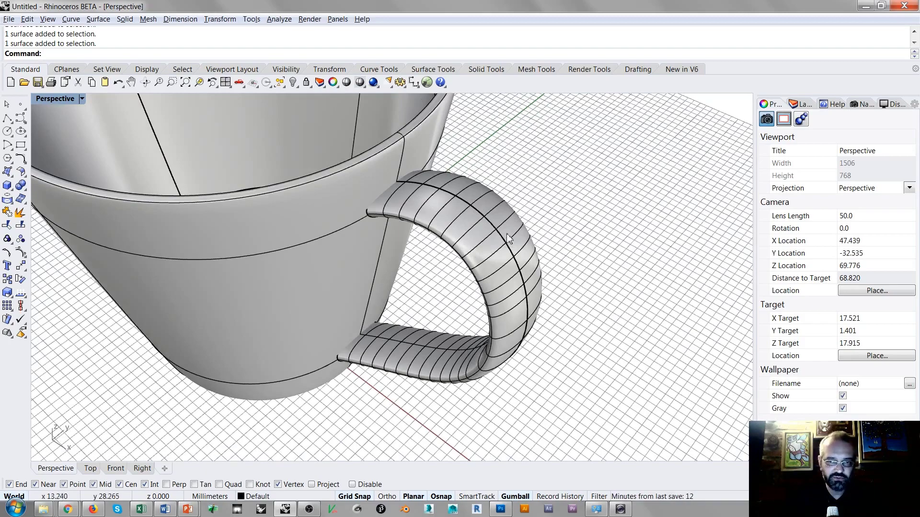
right_click_drag(530, 298, 512, 247)
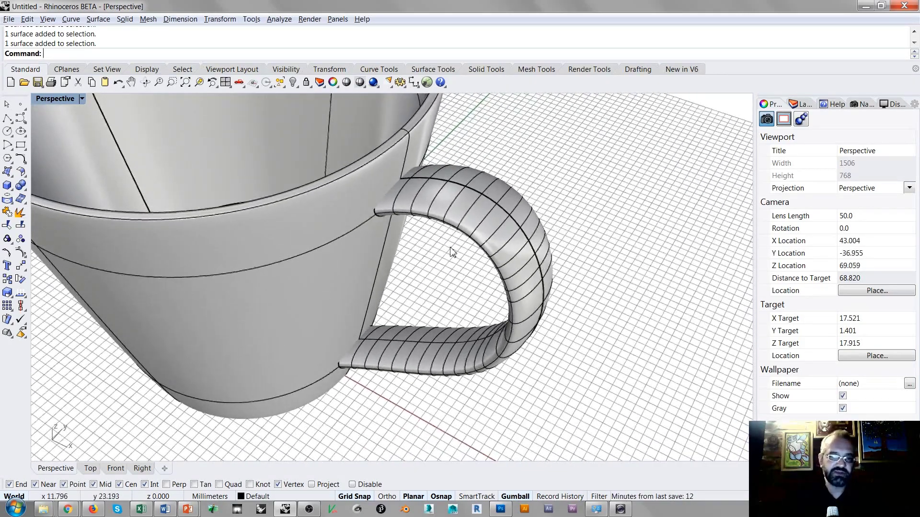
Step: Move the handle surface's seam to the inner side of the handle with SrfSeam
left_click(22, 172)
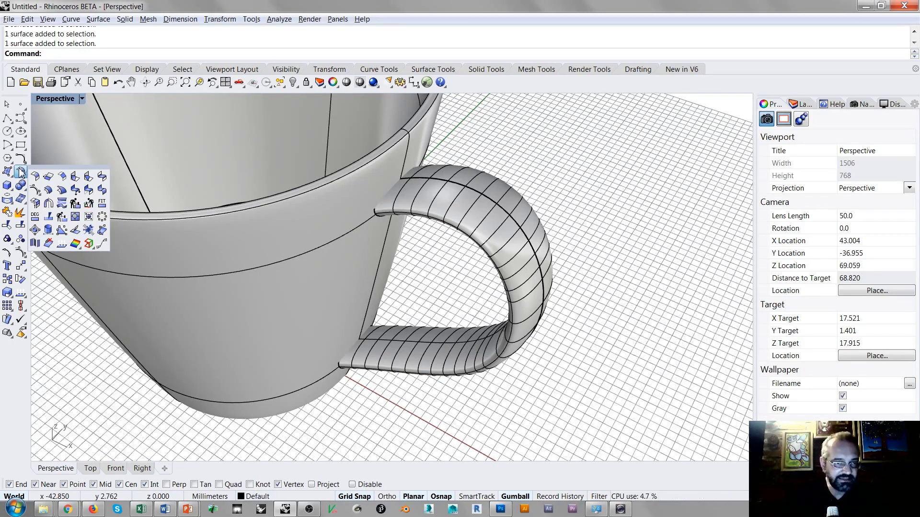
left_click(49, 232)
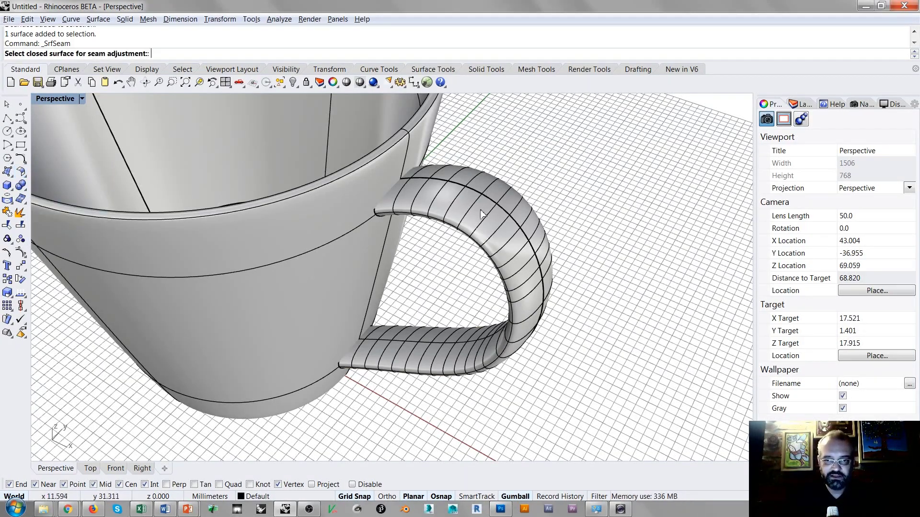
left_click(486, 221)
right_click_drag(478, 220, 446, 225)
scroll(445, 224, "up", 6)
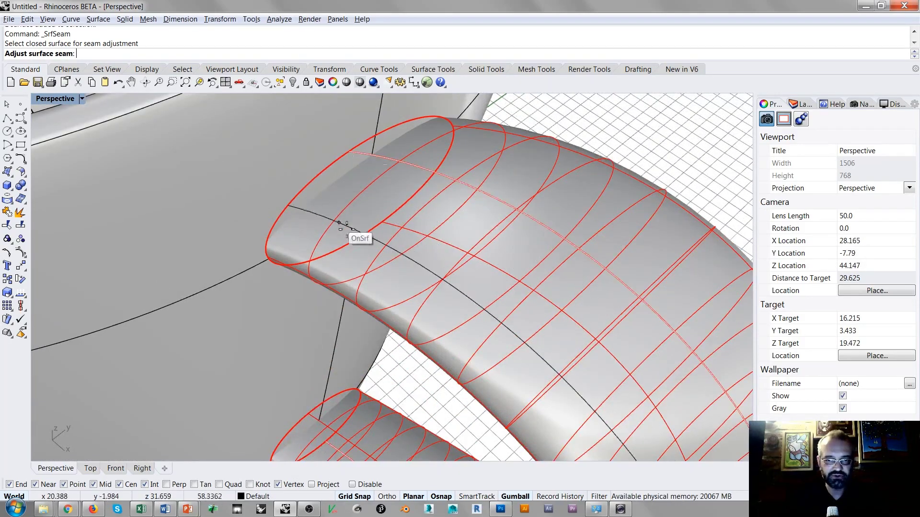
left_click(384, 221)
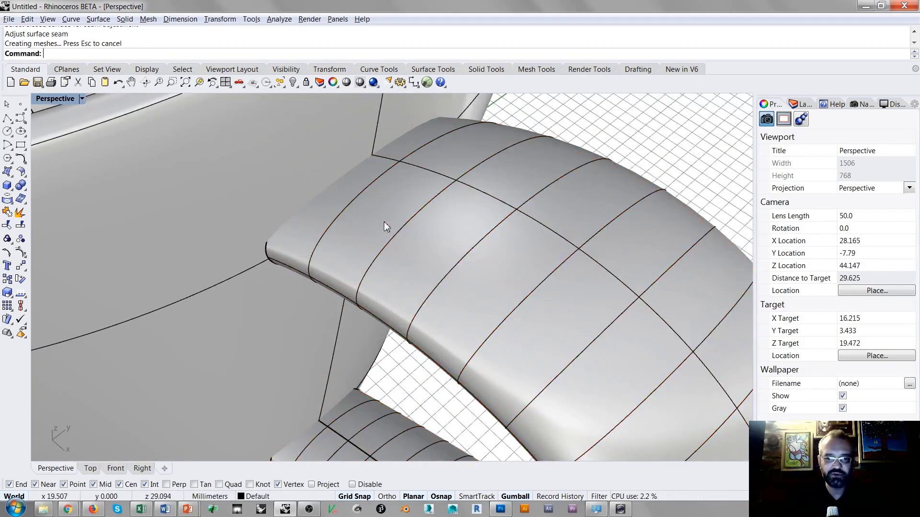
Step: Examine the handle's underside and how far both of its ends reach into the cup's wall
scroll(384, 221, "down", 5)
right_click_drag(479, 240, 591, 268)
scroll(424, 284, "up", 4)
right_click_drag(423, 283, 335, 177)
scroll(495, 239, "down", 6)
right_click_drag(281, 195, 460, 223)
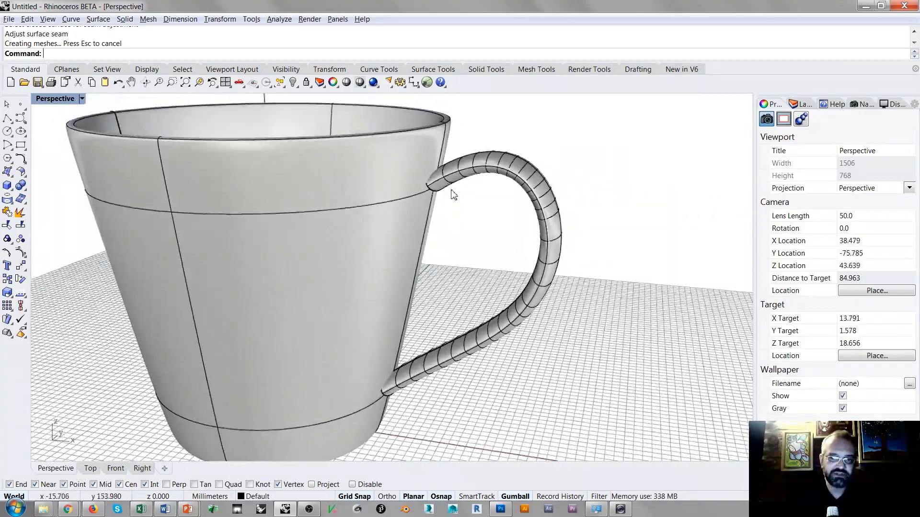
mouse_move(458, 187)
right_mouse_down()
mouse_move(468, 189)
mouse_move(450, 176)
right_mouse_up()
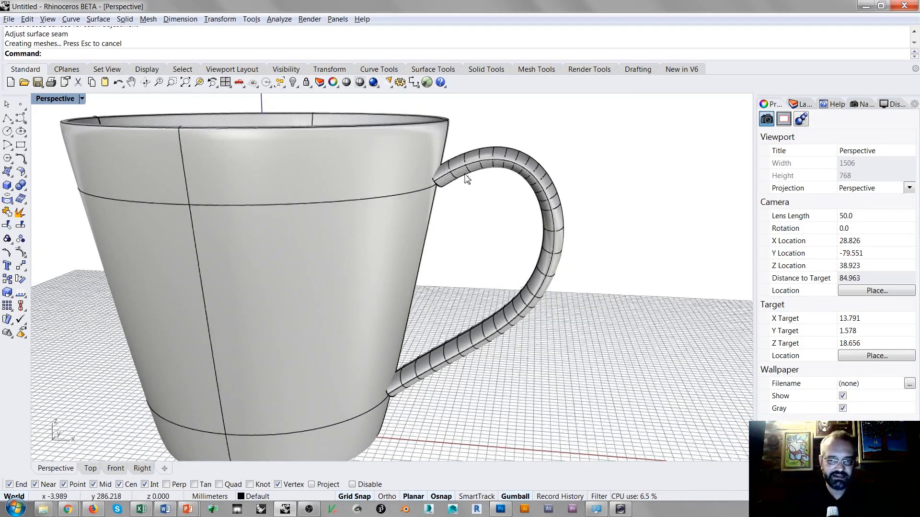
right_click_drag(427, 154, 503, 199)
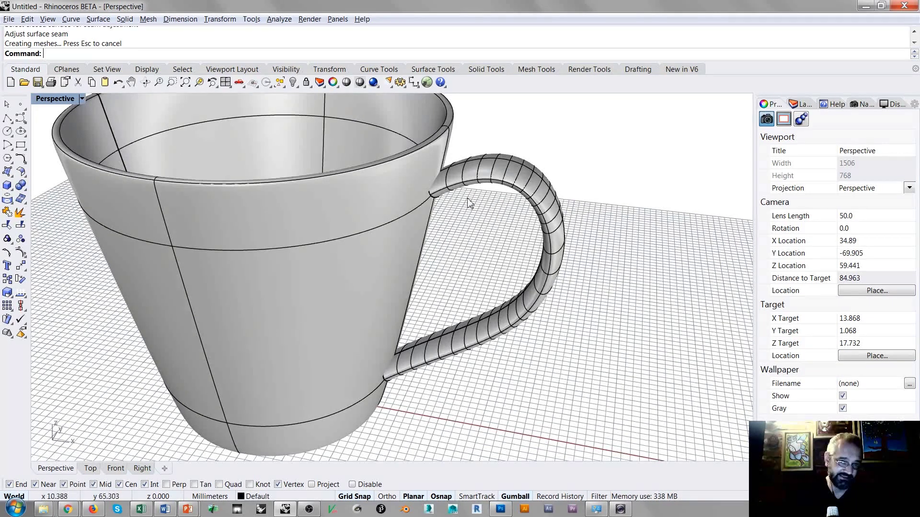
Step: Move the handle surface slightly along the X axis toward the cup so both ends pass through the wall
left_click(482, 192)
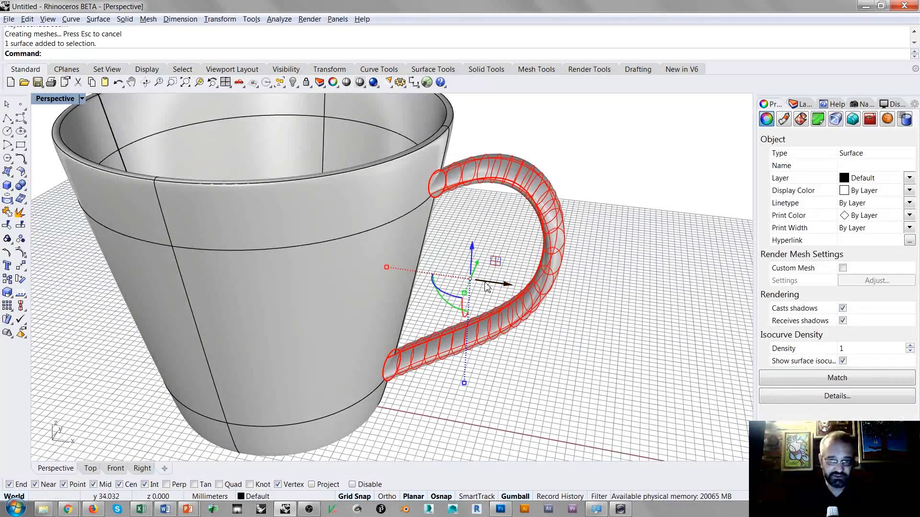
left_click_drag(500, 288, 490, 287)
key("Escape")
right_click_drag(490, 286, 483, 177)
scroll(421, 151, "up", 5)
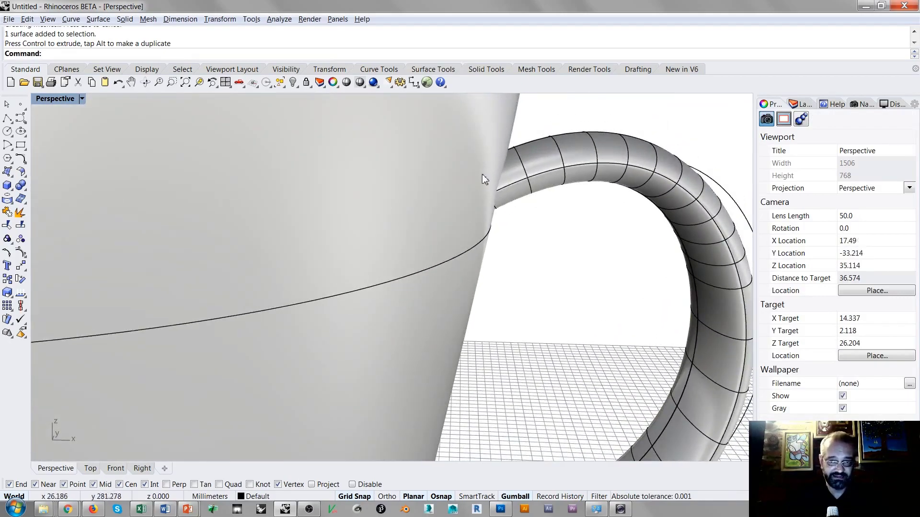
scroll(508, 178, "down", 4)
scroll(471, 178, "up", 2)
scroll(467, 175, "down", 4)
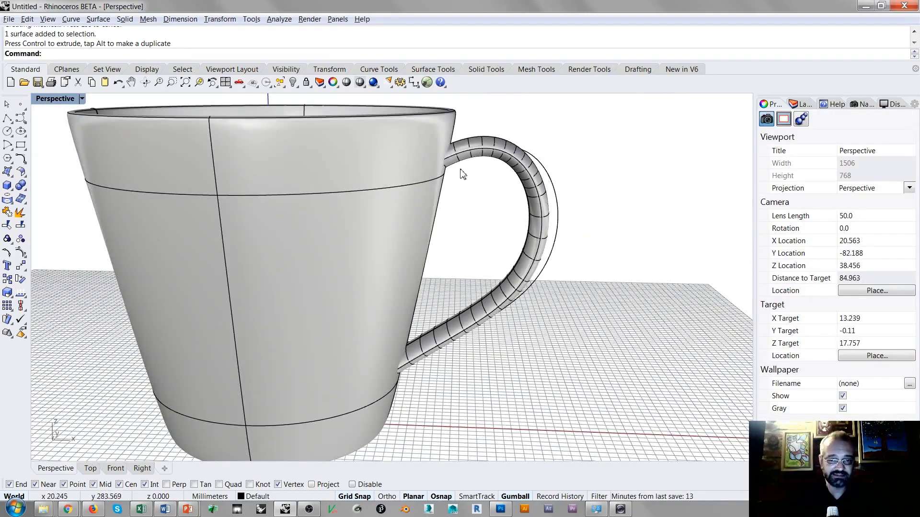
scroll(461, 172, "up", 3)
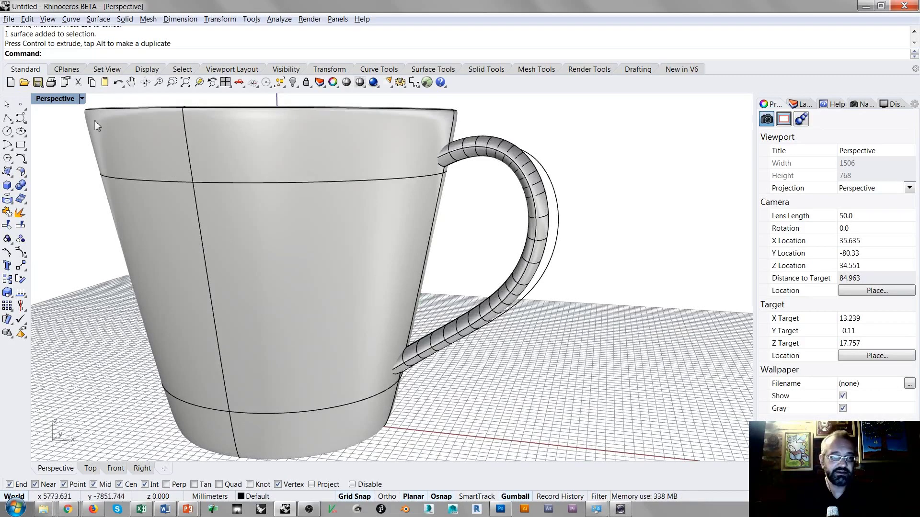
Step: Set the Perspective view's display mode to Ghosted and examine the handle ends inside the cup
left_click(59, 99)
left_click(64, 162)
right_click_drag(566, 303, 537, 269)
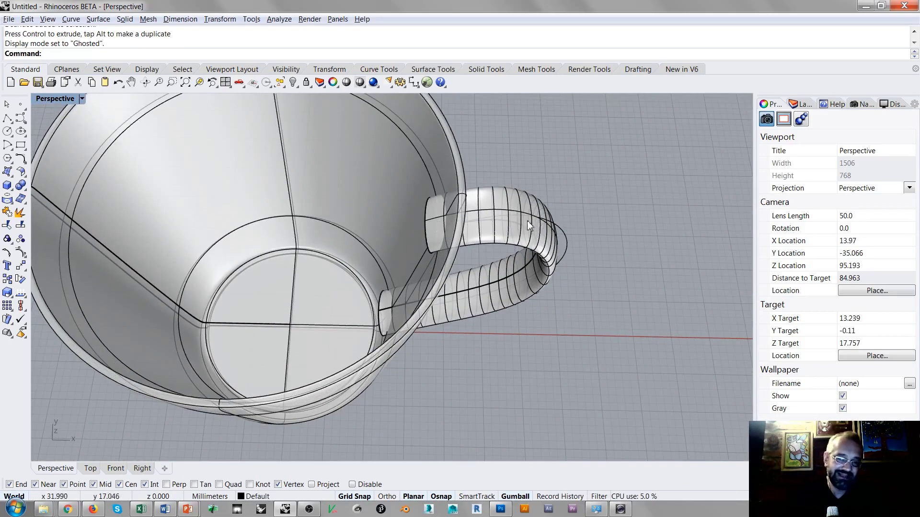
right_click_drag(427, 225, 452, 155)
scroll(453, 157, "up", 5)
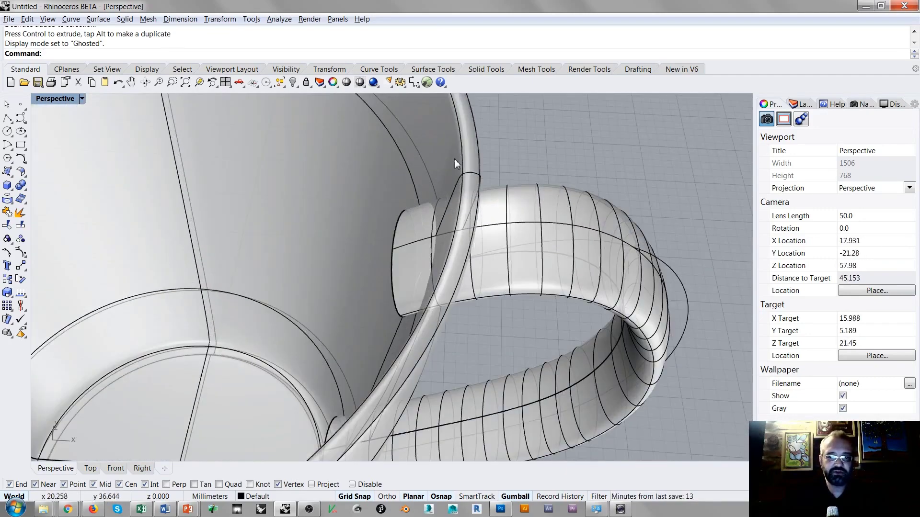
Step: Trim away the two handle ends projecting into the cup's interior, using the cup surface as the cutting object
left_click(455, 159)
type("Tr")
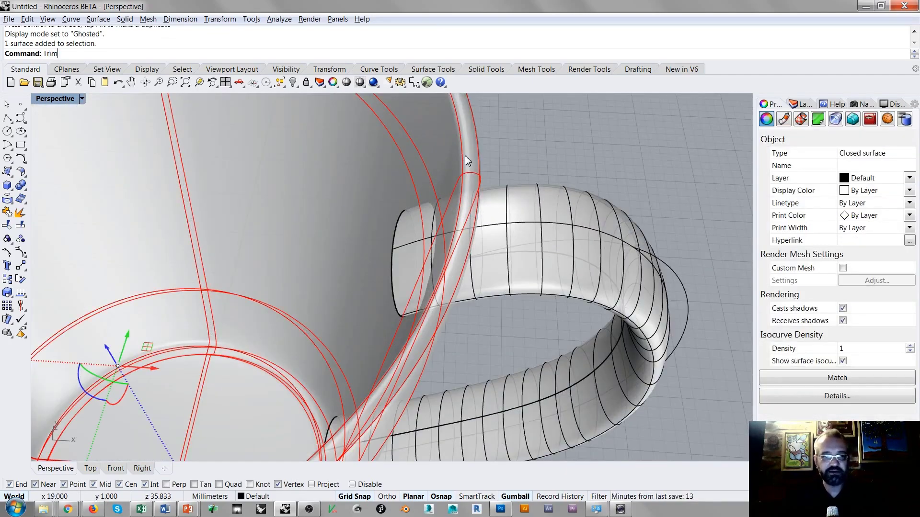
type("im")
key("Return")
left_click(394, 249)
right_click_drag(429, 223, 396, 324)
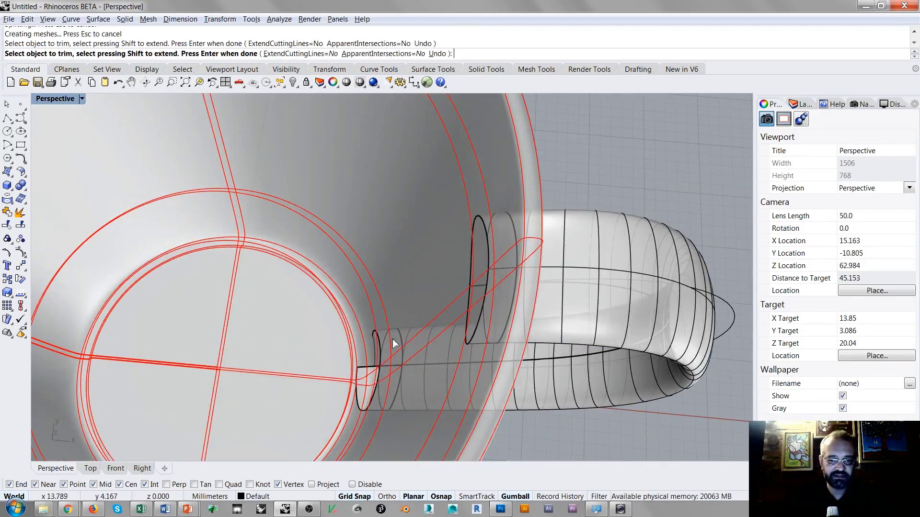
left_click(358, 375)
left_click(391, 407)
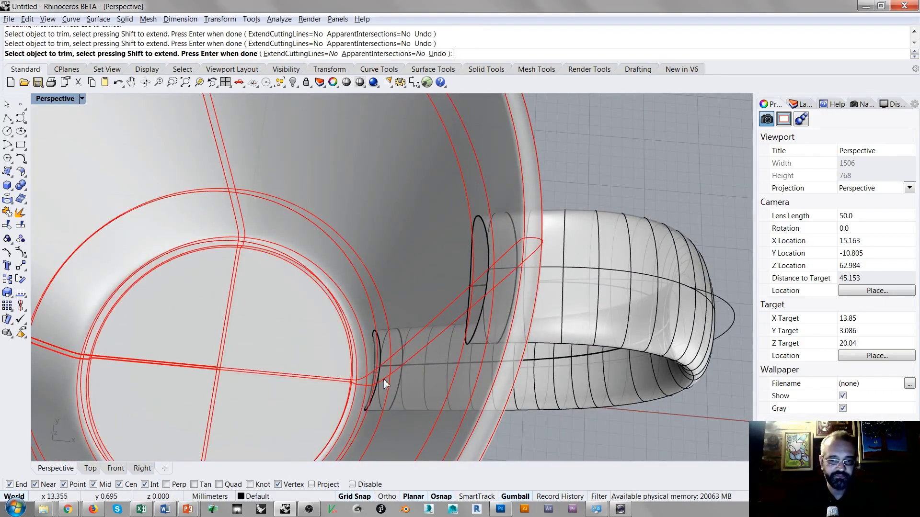
Step: Trim away the remaining handle pieces within the cup's wall thickness, finish the Trim command, and check both joints
left_click(481, 218)
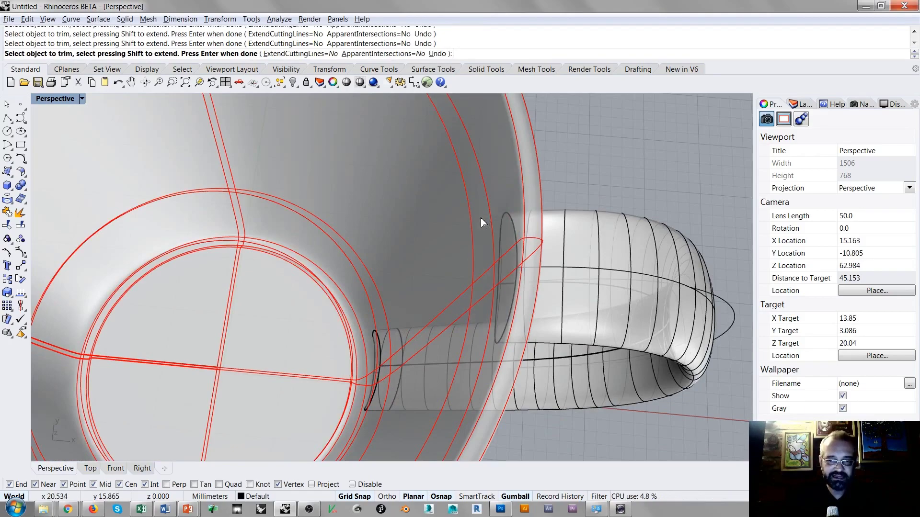
left_click(378, 339)
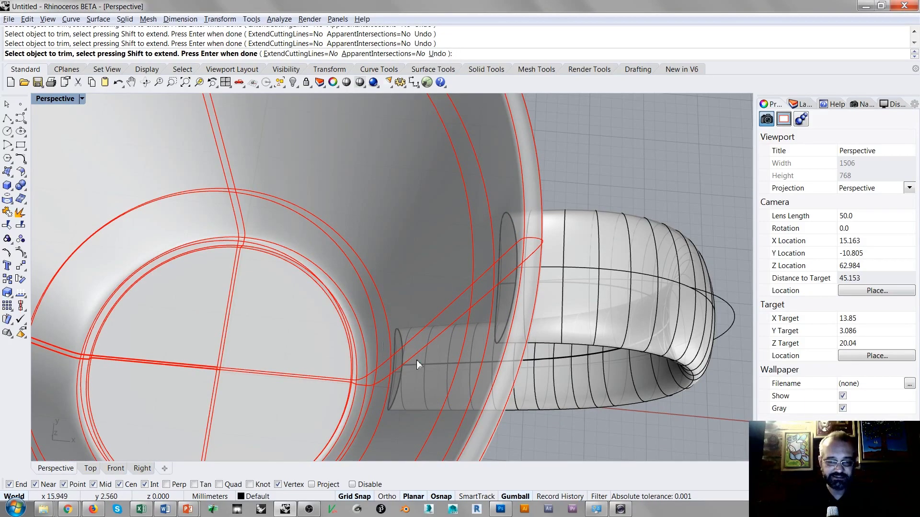
key("Return")
right_click_drag(415, 360, 436, 322)
scroll(421, 287, "down", 5)
key("Escape")
right_click_drag(415, 247, 449, 254)
scroll(434, 202, "up", 4)
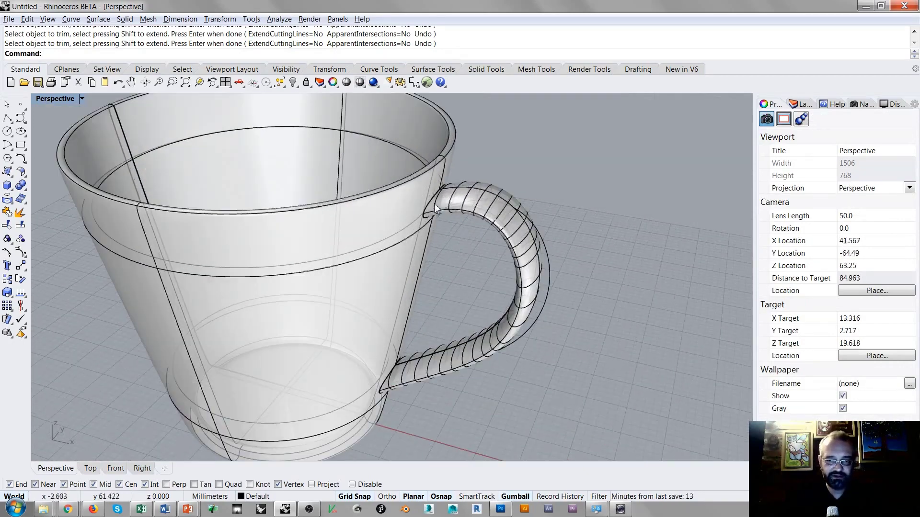
right_click_drag(461, 211, 435, 190)
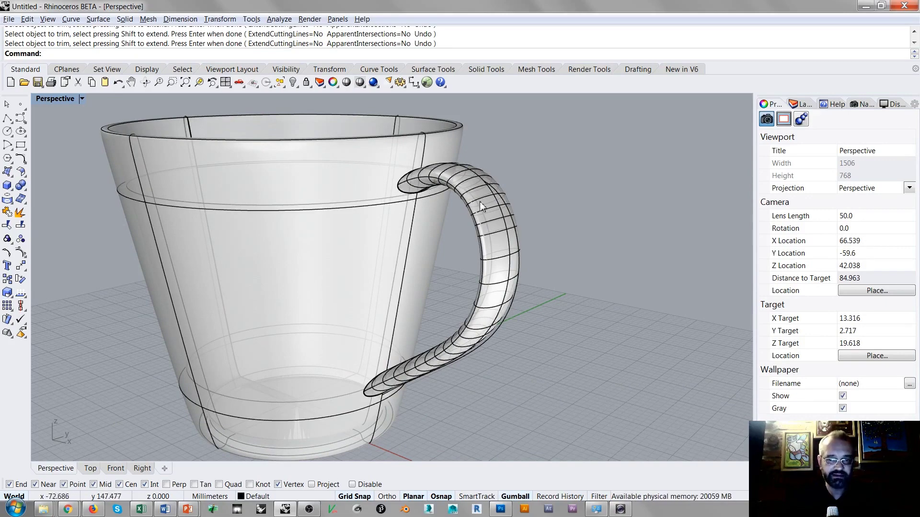
scroll(401, 186, "up", 8)
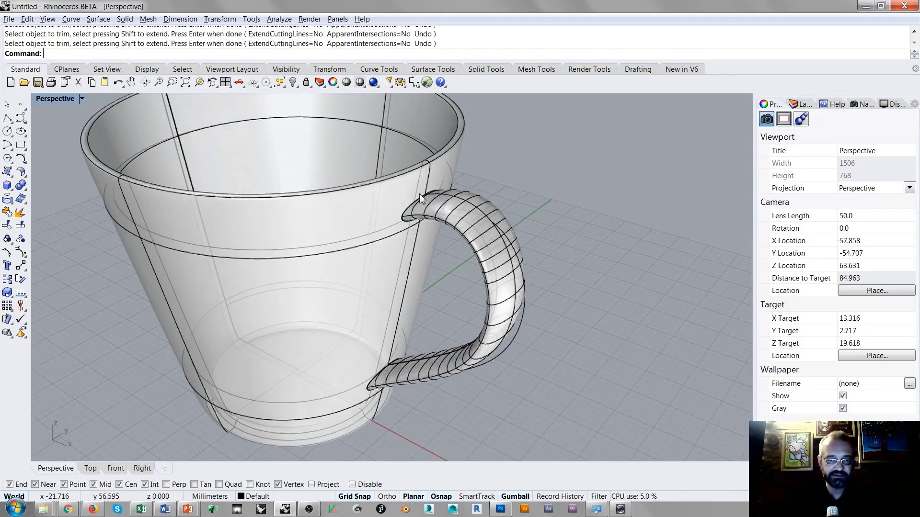
Step: Trim away the piece of cup wall enclosed by the handle's upper end, using the handle surface as the cutting object
right_click_drag(445, 208, 466, 184)
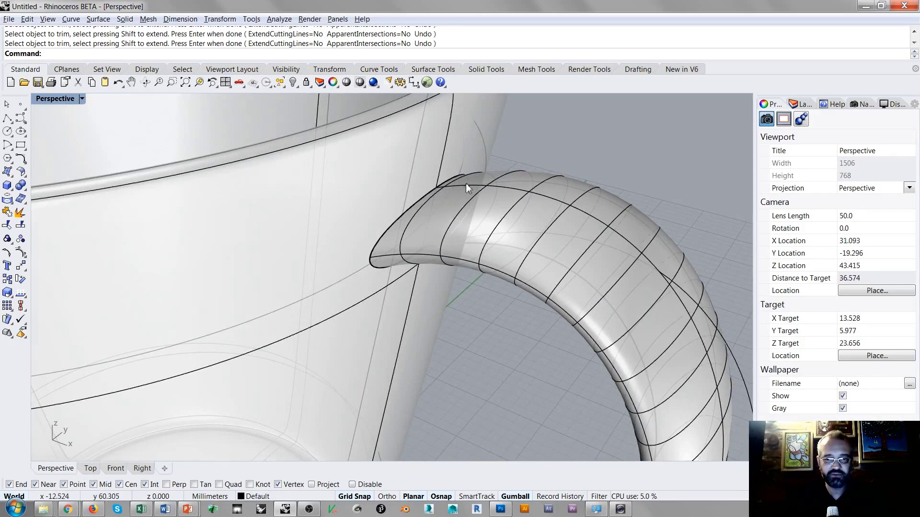
left_click(502, 189)
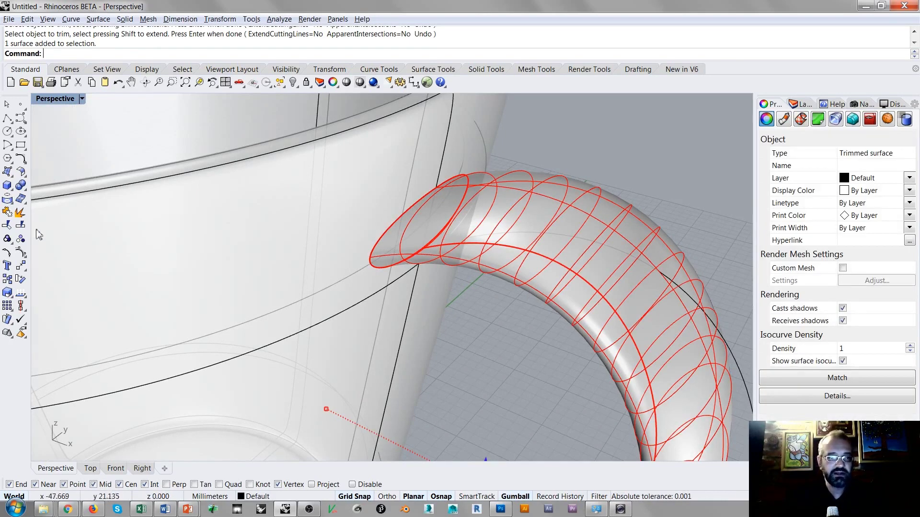
left_click(7, 225)
scroll(434, 208, "up", 4)
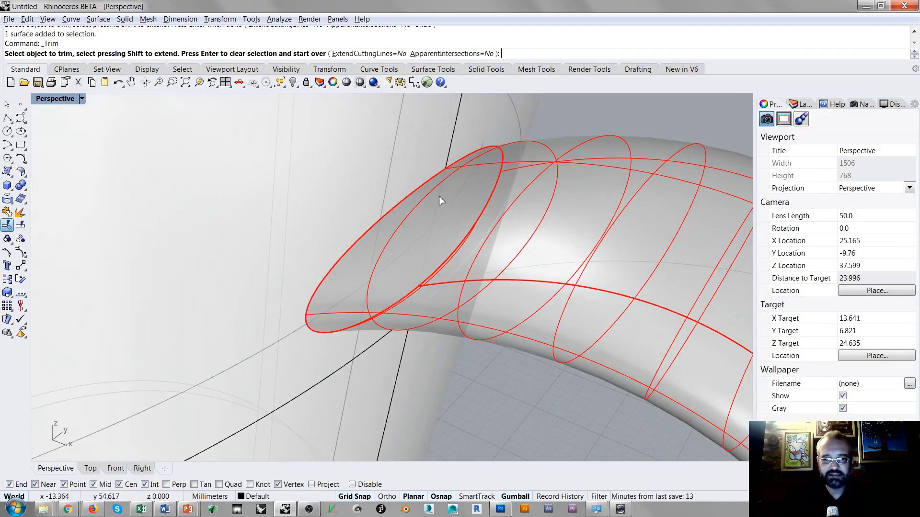
left_click(440, 199)
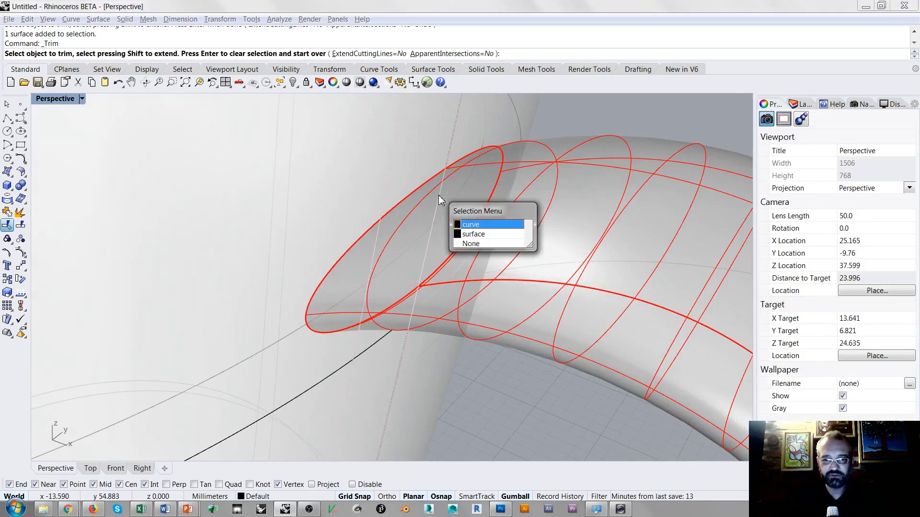
left_click(472, 234)
Step: Trim away the piece of cup wall enclosed by the handle's lower end and finish the Trim command
scroll(446, 190, "down", 5)
right_click_drag(446, 190, 407, 331)
scroll(402, 339, "up", 5)
left_click(401, 339)
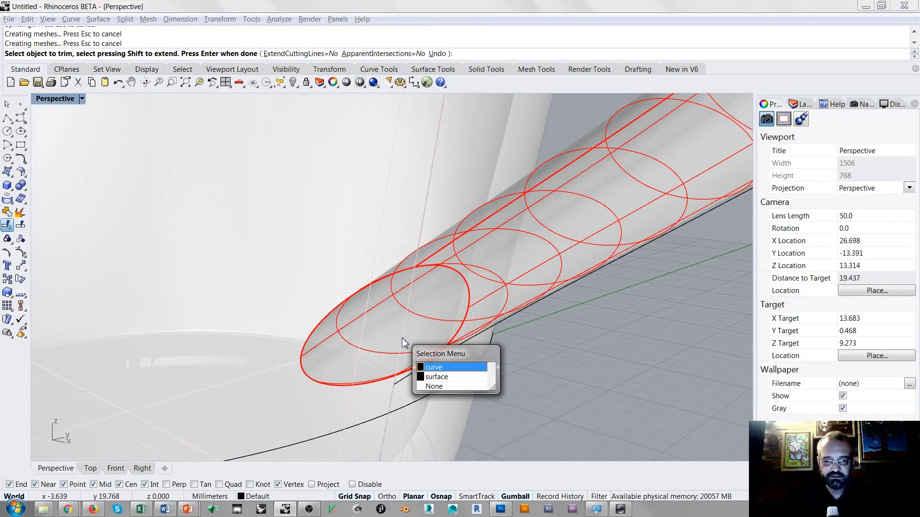
left_click(431, 383)
key("Return")
scroll(536, 386, "down", 6)
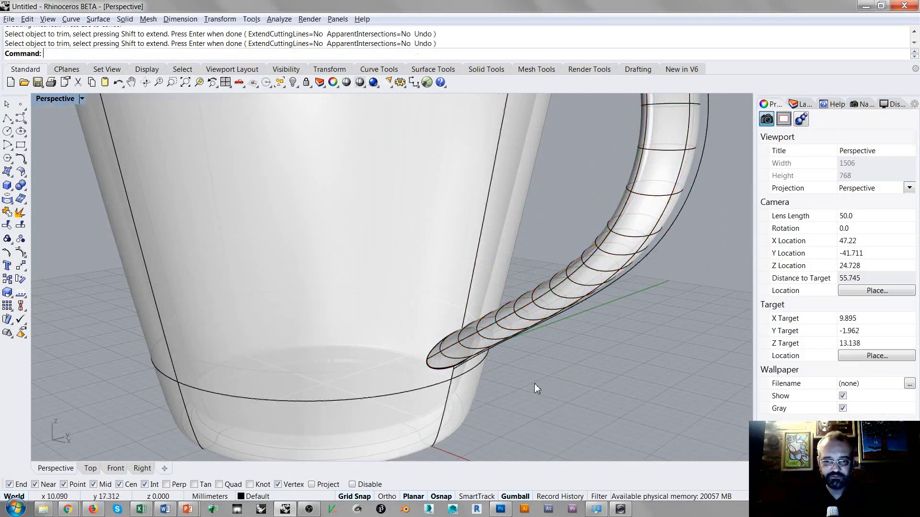
Step: Join the cup and handle surfaces into one polysurface
left_click(387, 324)
right_click_drag(388, 324, 448, 270)
left_click(495, 284, "shift")
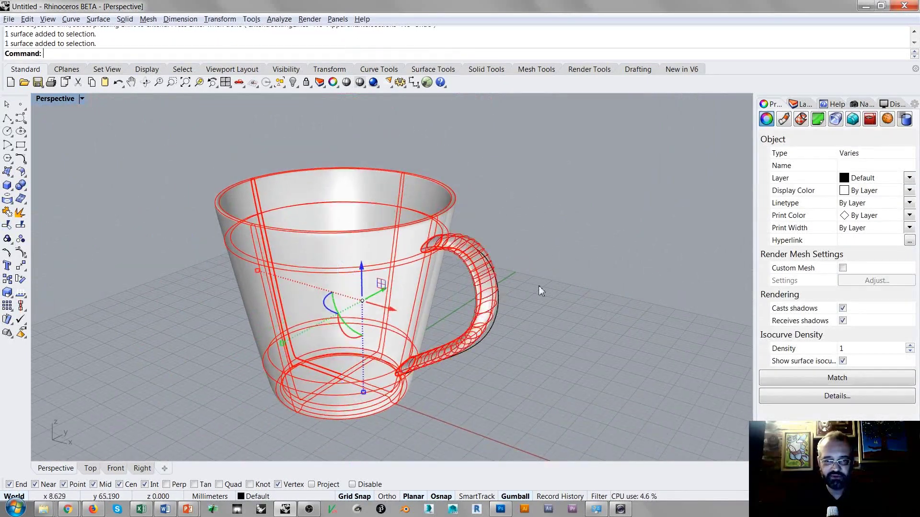
key("ctrl+j")
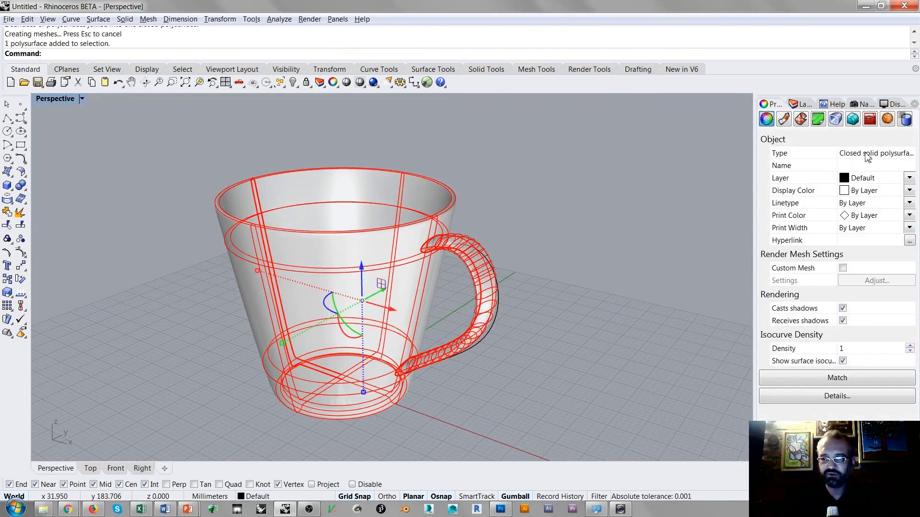
Step: Examine the joined mug's upper and lower handle intersections from several angles
left_click(601, 235)
right_click_drag(601, 235, 434, 192)
scroll(427, 269, "up", 3)
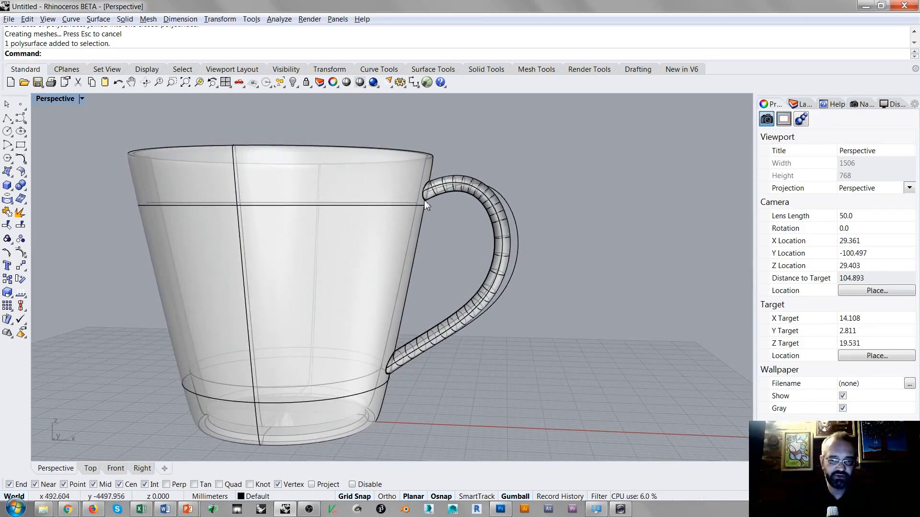
right_click_drag(445, 222, 422, 203)
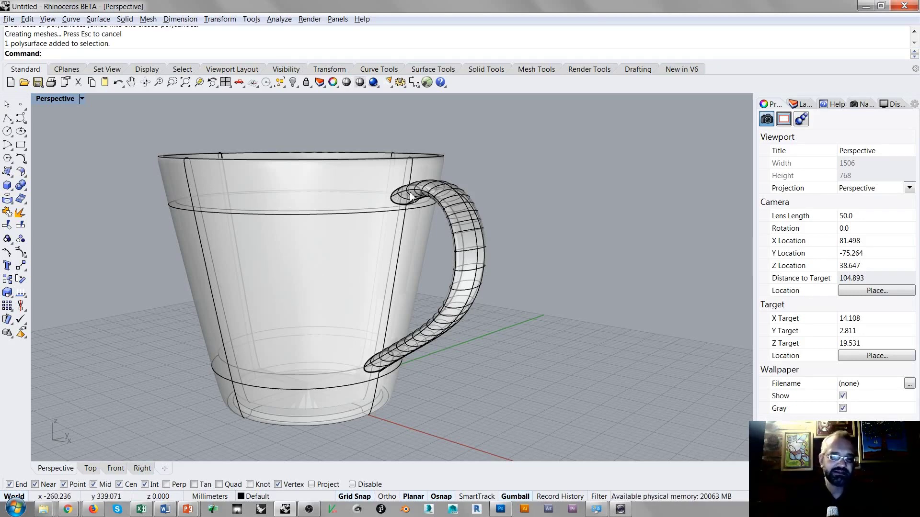
right_click_drag(401, 201, 407, 225)
scroll(410, 247, "up", 4)
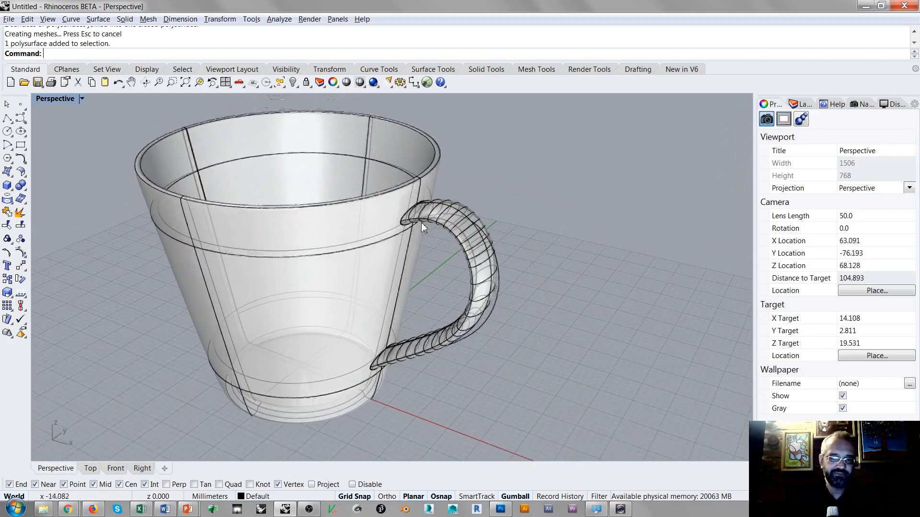
right_click_drag(402, 234, 443, 216)
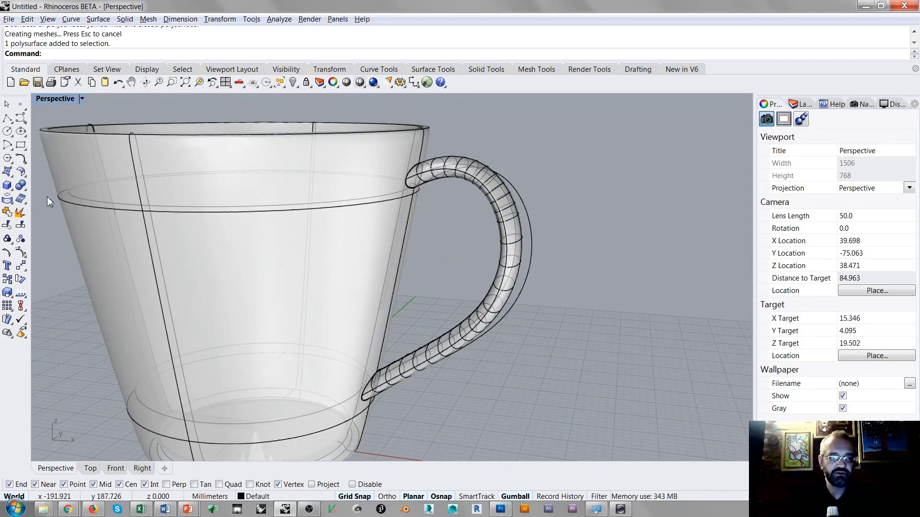
Step: Fillet the edges where the handle's upper and lower ends meet the cup with a 0.5 radius, using FilletEdge
left_click(19, 186)
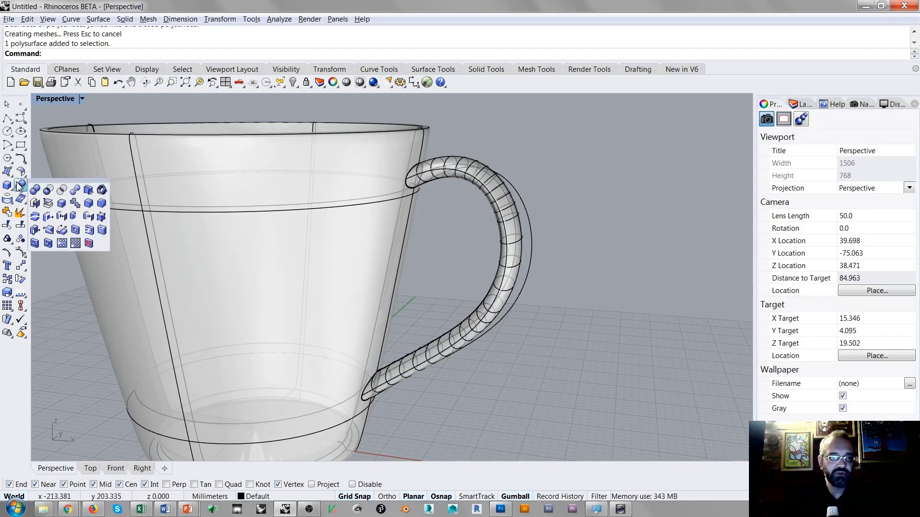
left_click(89, 203)
right_click_drag(442, 204, 429, 196)
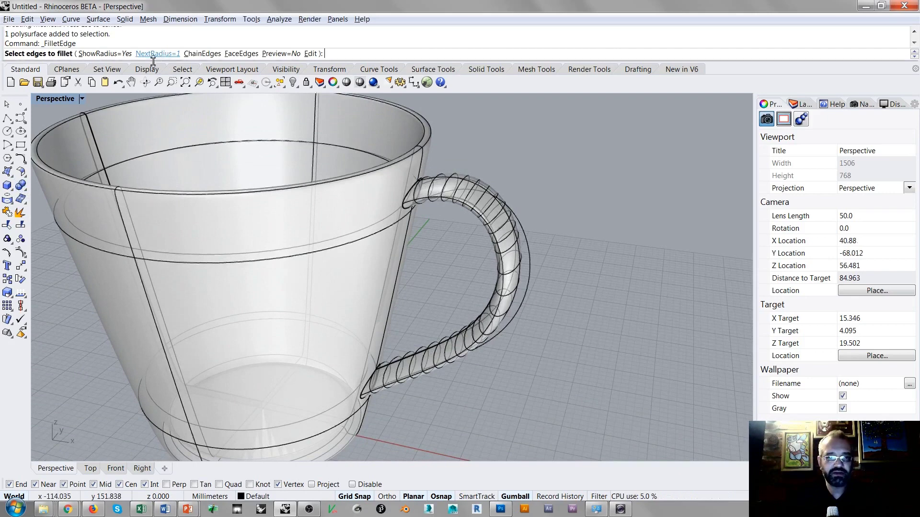
left_click(158, 54)
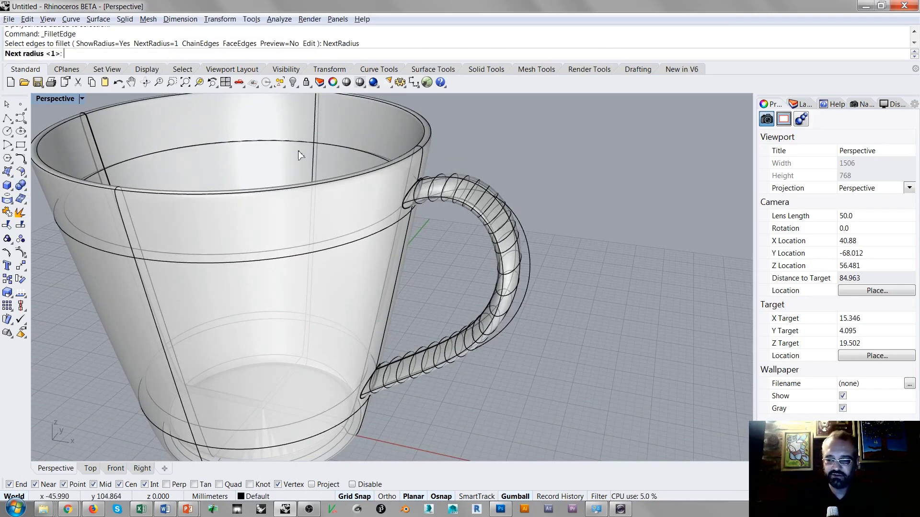
key("Return")
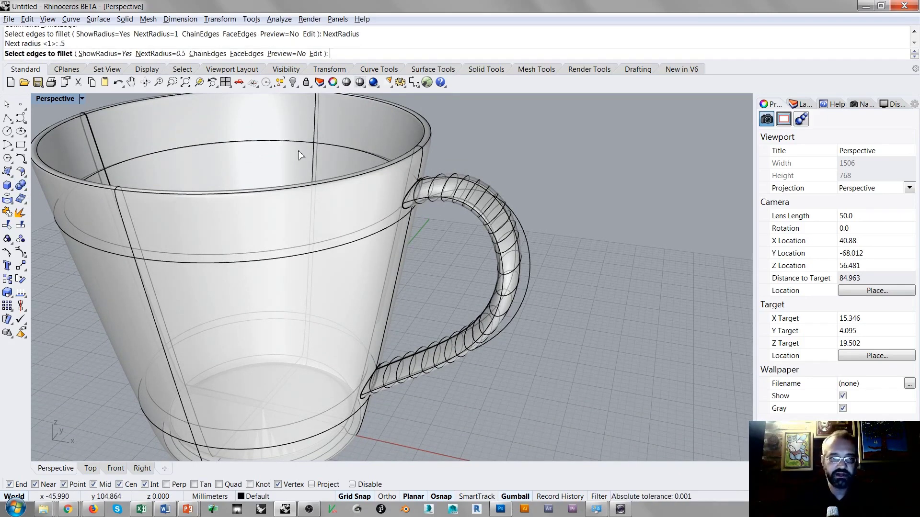
left_click(417, 183)
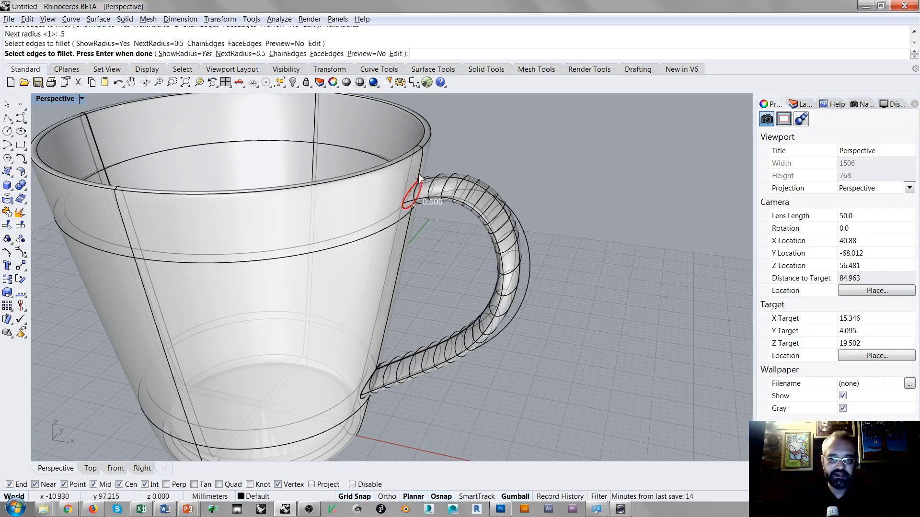
left_click(372, 372)
right_click_drag(372, 372, 383, 223)
key("Return")
key("Return")
right_click_drag(560, 210, 407, 231)
scroll(408, 232, "up", 3)
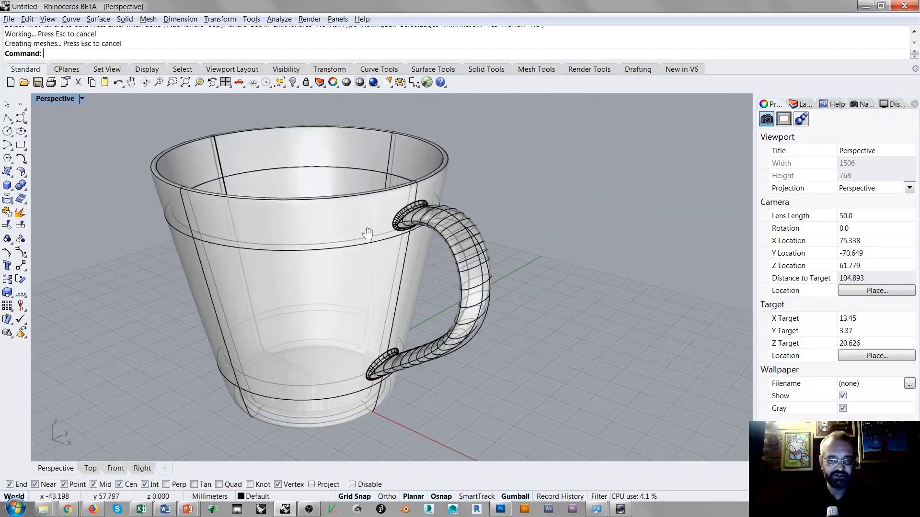
Step: Set the Perspective view's display mode to Rendered and examine the filleted handle joints
left_click(56, 100)
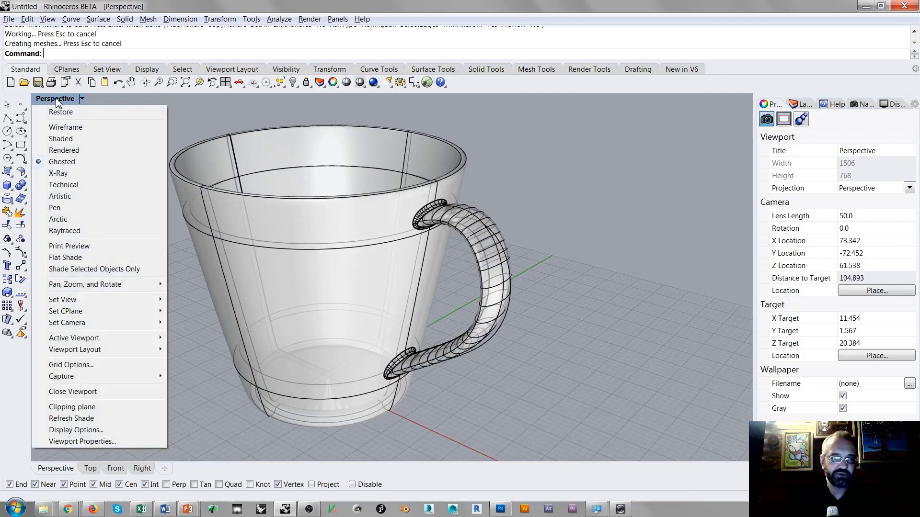
left_click(67, 150)
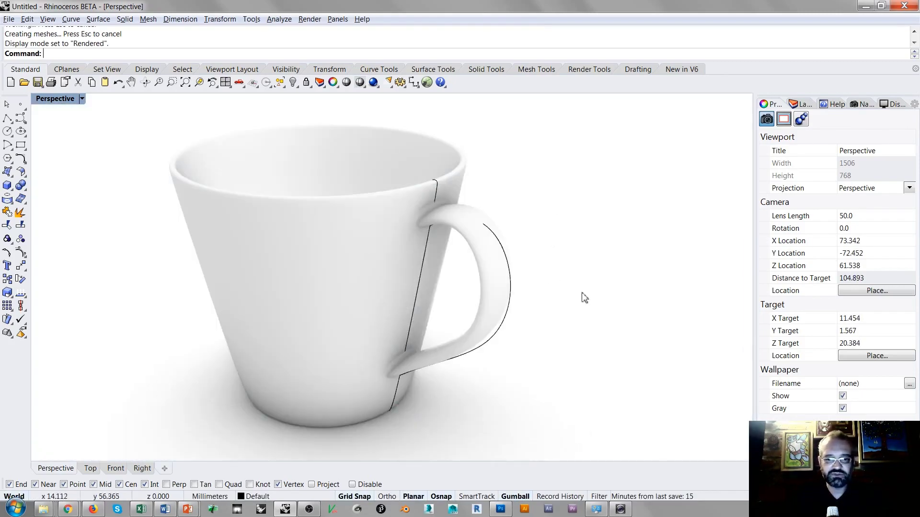
right_click_drag(584, 298, 421, 302)
scroll(317, 218, "up", 8)
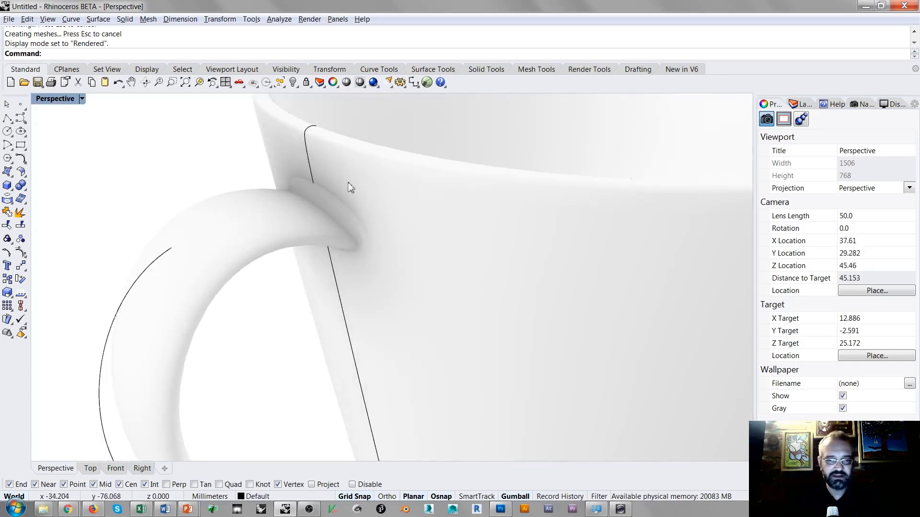
scroll(382, 194, "down", 10)
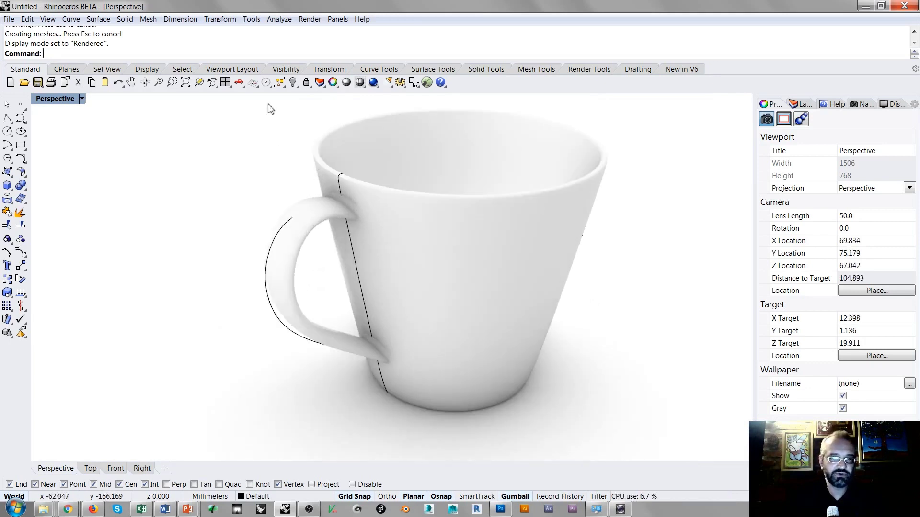
Step: Select all curves in the model and hide them
left_click(279, 84)
left_click(280, 127)
left_click(293, 83)
right_click_drag(235, 176, 411, 214)
Step: Set the Perspective view's display mode to Wireframe and examine the fillet structure at both handle joints
left_click(69, 100)
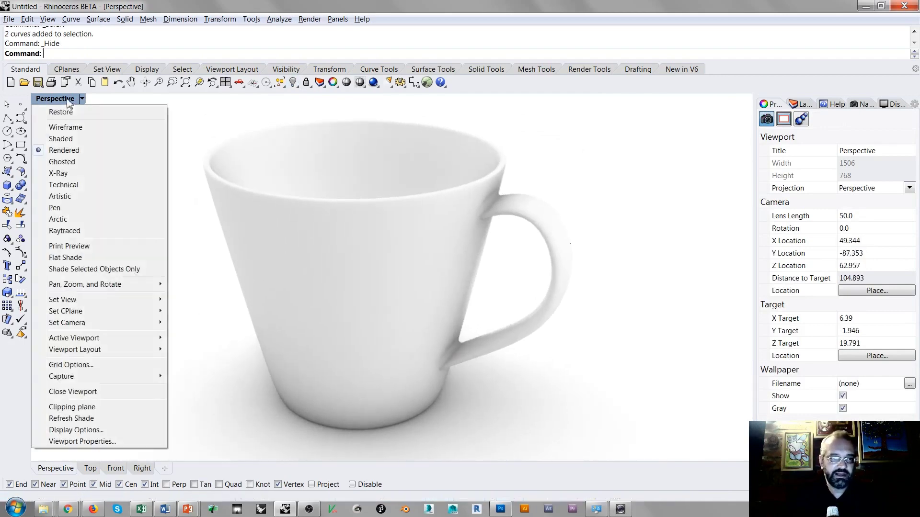
left_click(65, 127)
right_click_drag(333, 238, 488, 208)
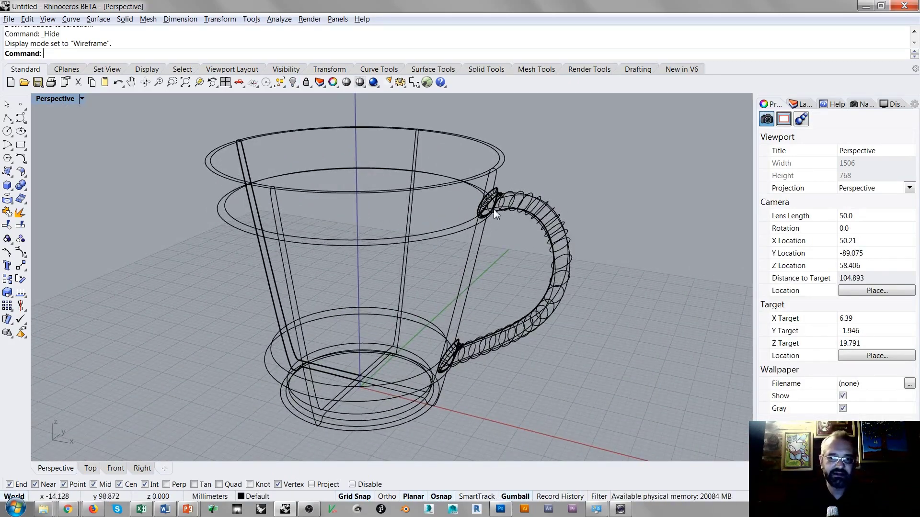
mouse_move(483, 204)
right_mouse_down()
mouse_move(496, 204)
mouse_move(475, 195)
right_mouse_up()
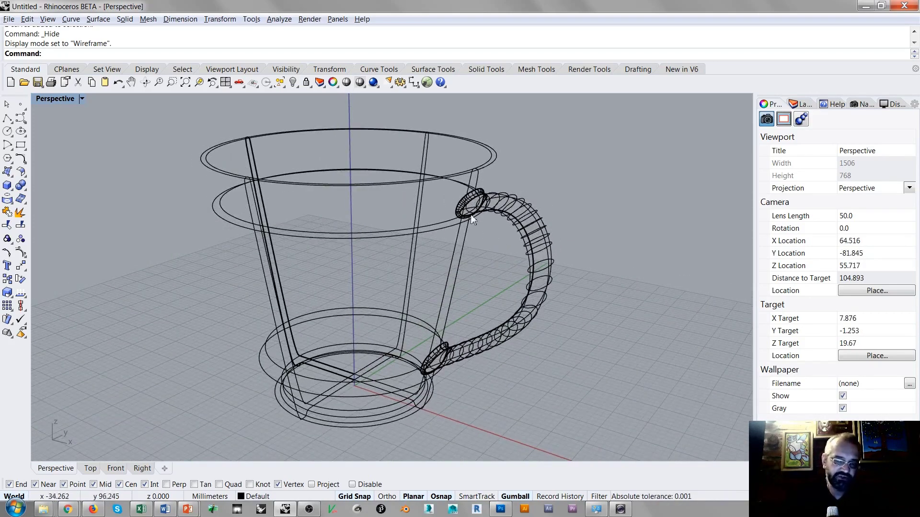
right_click_drag(462, 213, 497, 220)
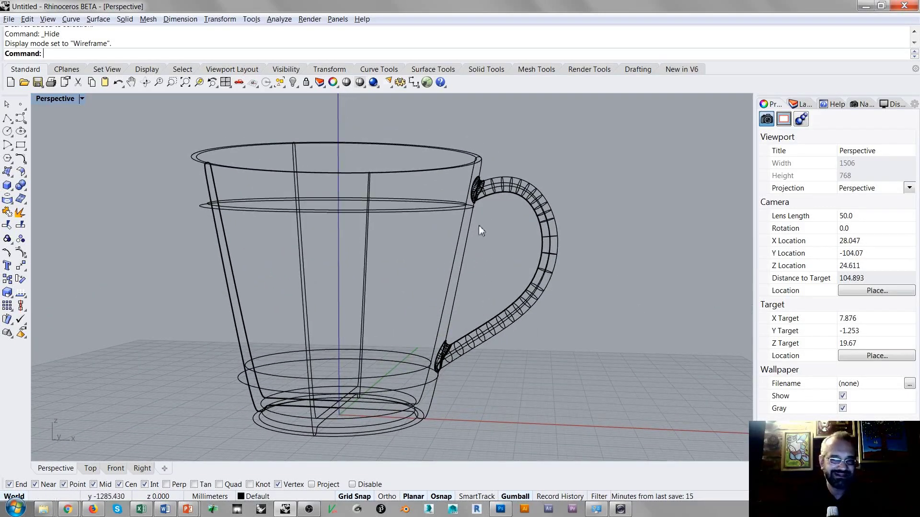
scroll(433, 351, "up", 10)
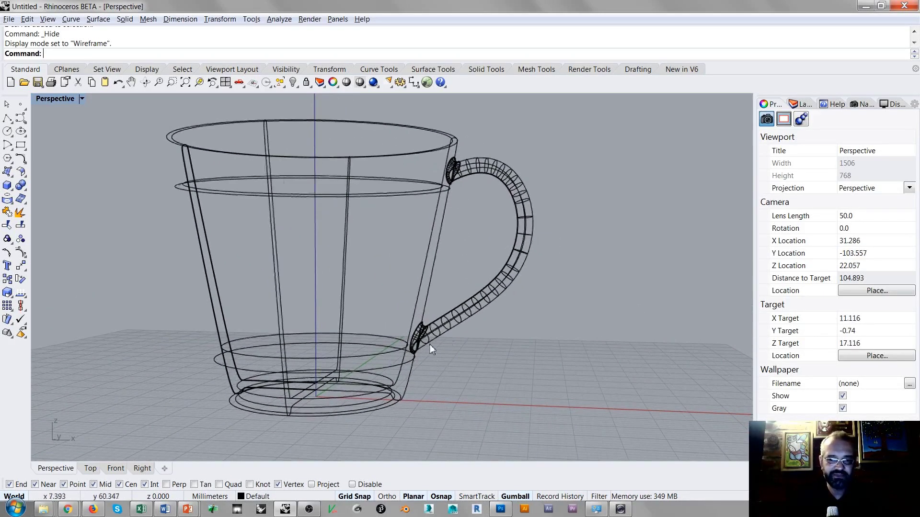
right_click_drag(424, 327, 202, 352)
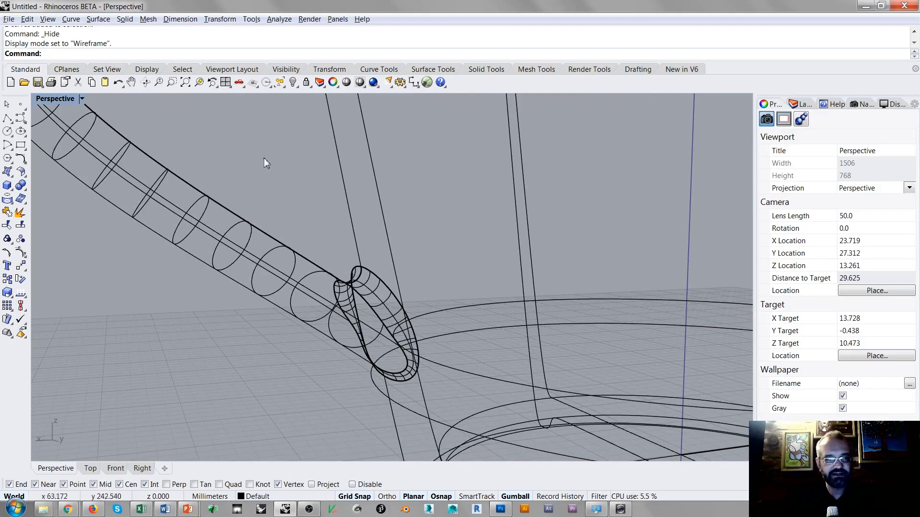
right_click_drag(263, 182, 462, 278)
scroll(462, 278, "down", 12)
scroll(440, 246, "up", 3)
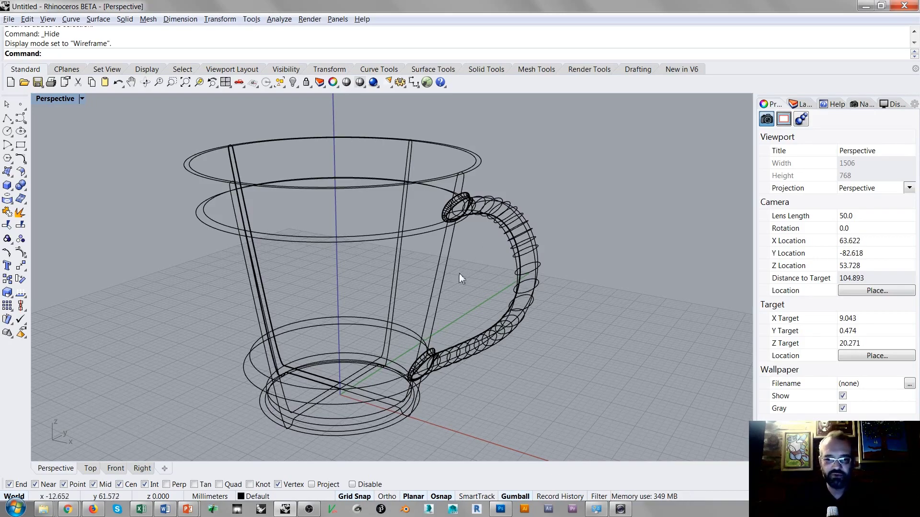
right_click_drag(476, 272, 458, 210)
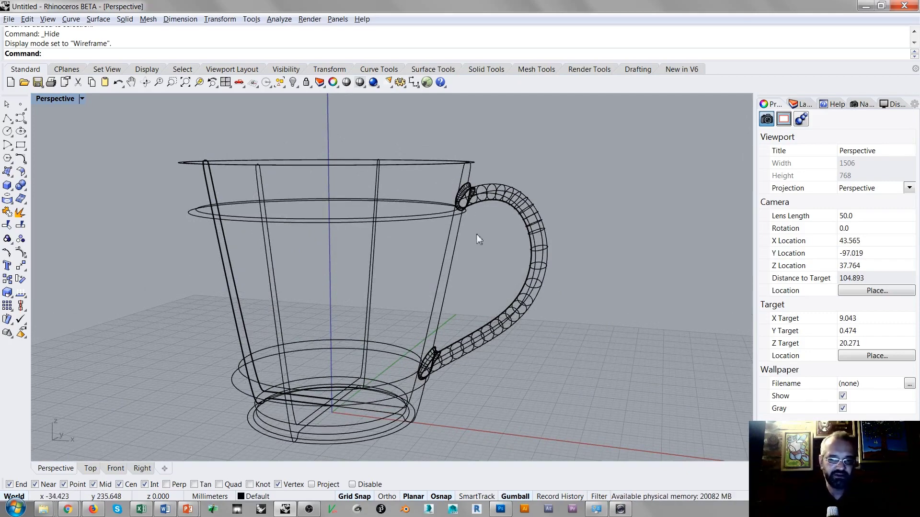
Step: Undo back through the fillet, join and cup trims, set the display mode to Shaded, and redo the handle trim
key("ctrl+z")
key("ctrl+z")
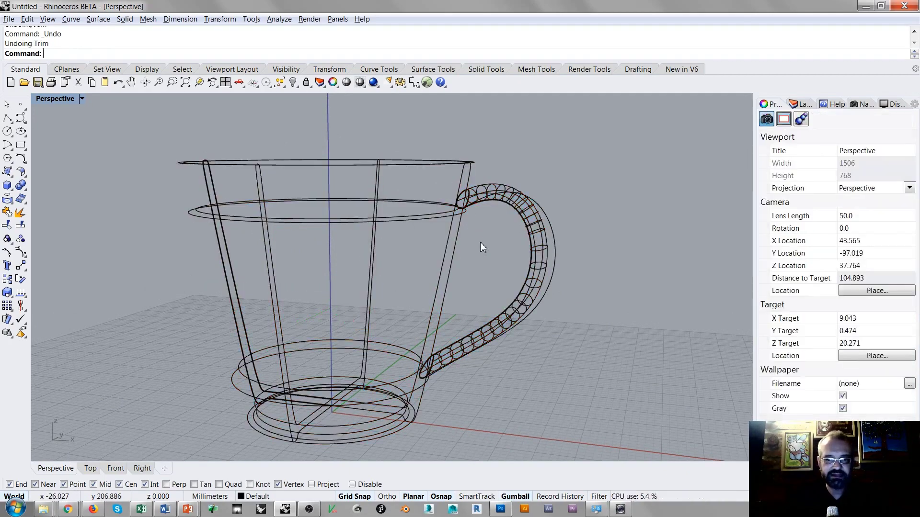
left_click(481, 242)
mouse_move(488, 232)
right_mouse_down()
mouse_move(472, 261)
mouse_move(440, 187)
mouse_move(508, 257)
right_mouse_up()
middle_click(440, 188)
left_click(456, 210)
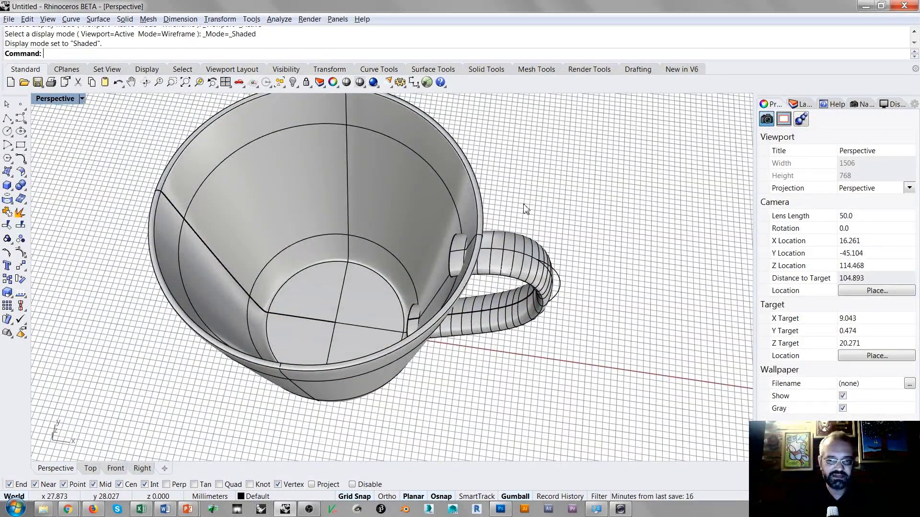
key("ctrl+y")
right_click_drag(526, 209, 461, 231)
Step: Select the cup surface and the handle surface in turn to check that they are separate objects
left_click(435, 251)
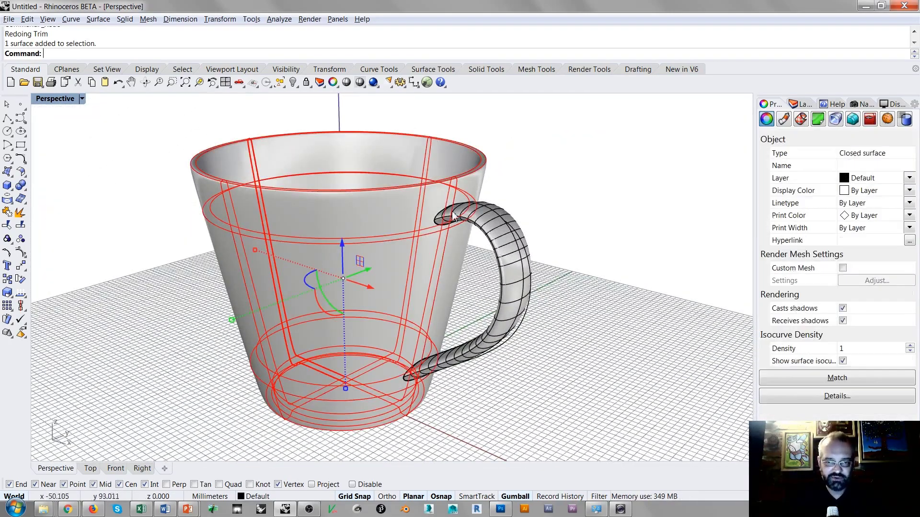
right_click_drag(346, 236, 372, 232)
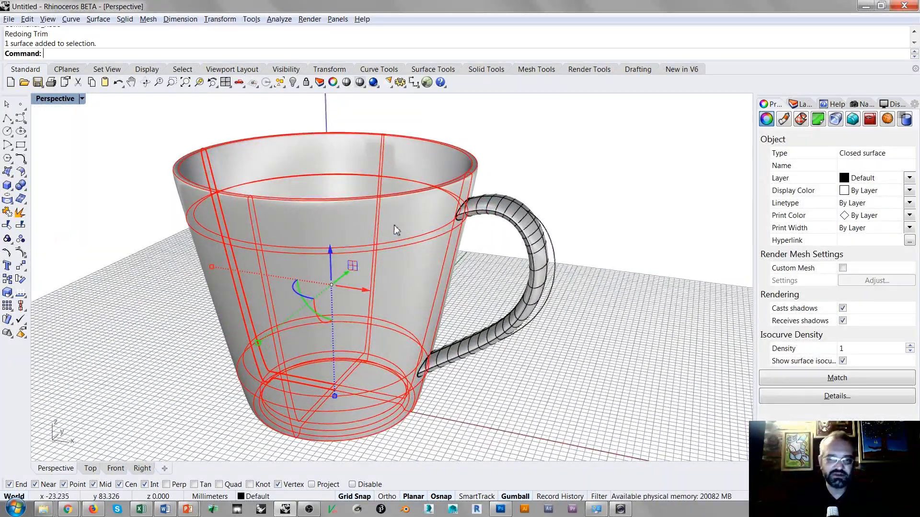
left_click(527, 231)
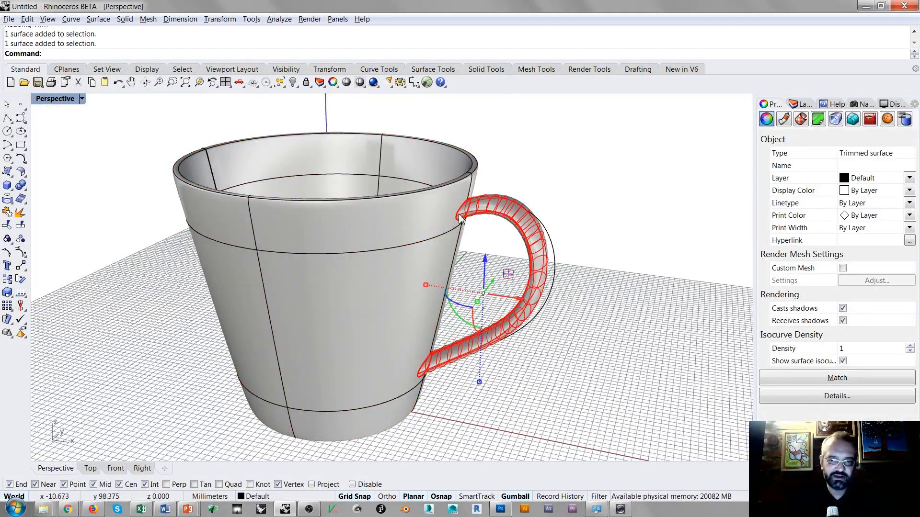
Step: Clear the handle selection and set the Perspective view's display mode to Wireframe
left_click(506, 182)
middle_click(506, 182)
left_click(482, 184)
right_click_drag(482, 184, 495, 242)
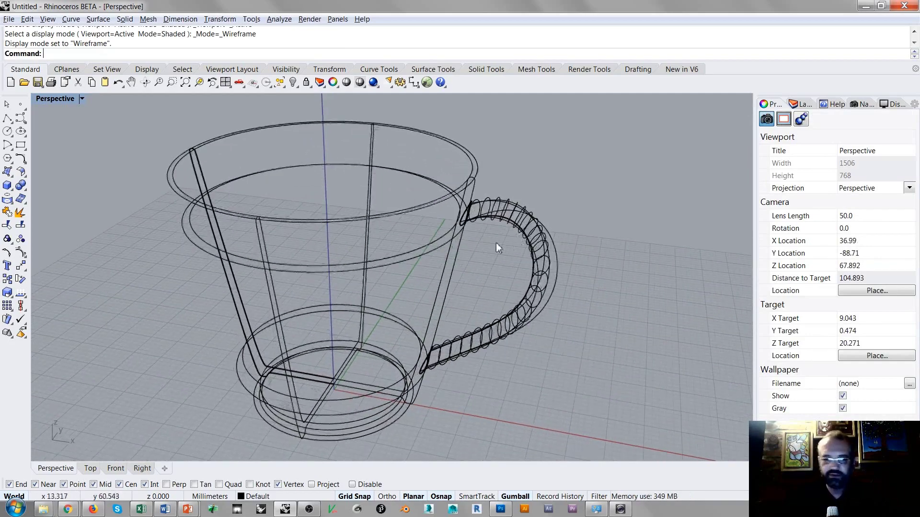
Step: In the Front view, split the handle surface along V-direction isocurves near its upper and lower ends
left_click(115, 468)
scroll(269, 317, "up", 1)
scroll(397, 222, "up", 5)
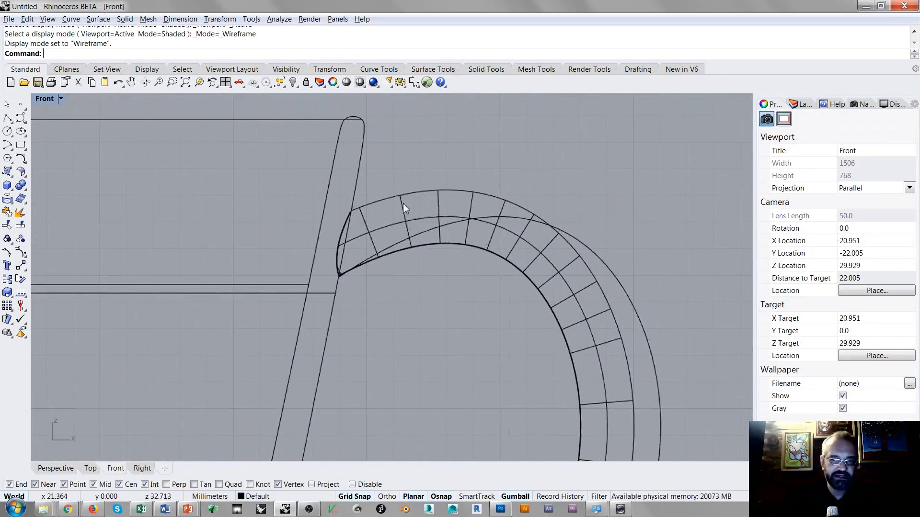
left_click(403, 207)
left_click(21, 225)
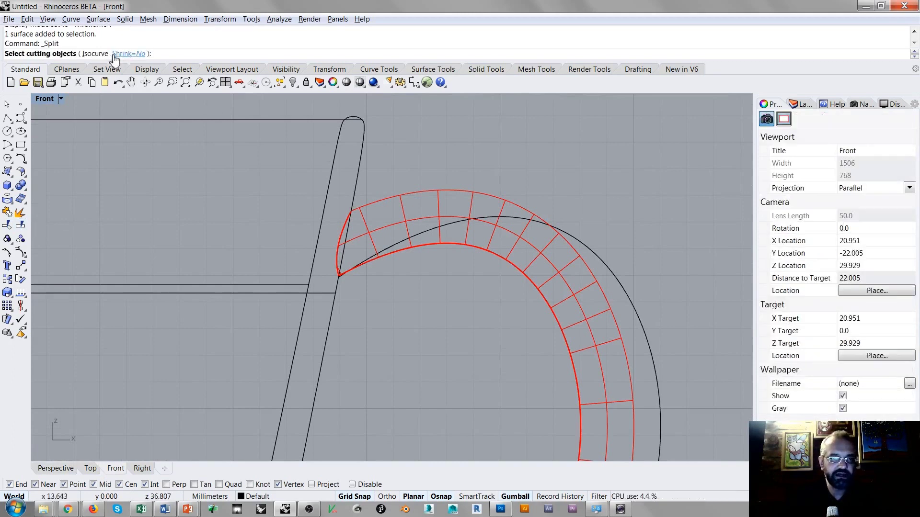
left_click(97, 54)
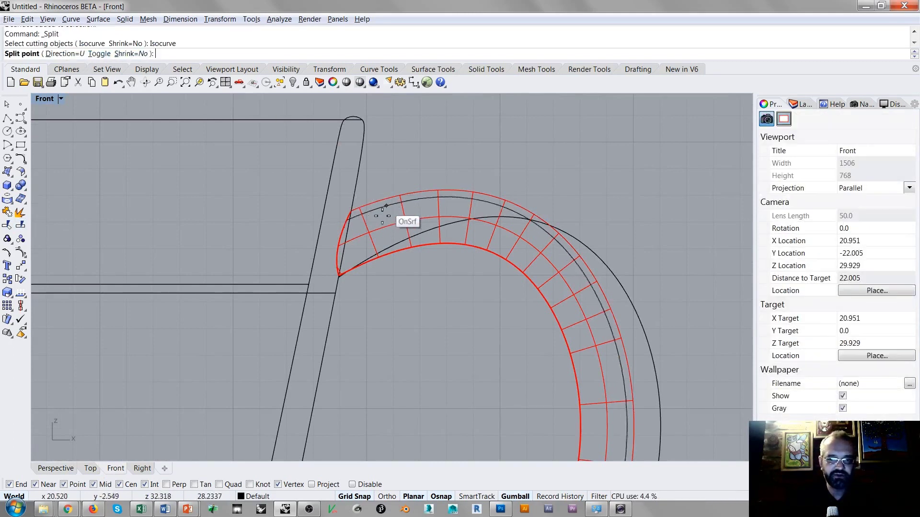
type("t")
key("Return")
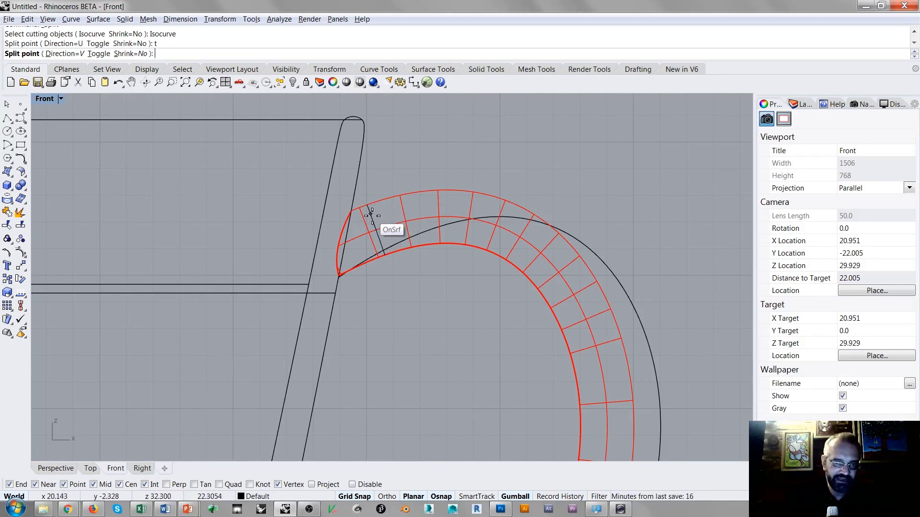
scroll(379, 223, "down", 5)
scroll(359, 328, "up", 6)
scroll(356, 330, "up", 1)
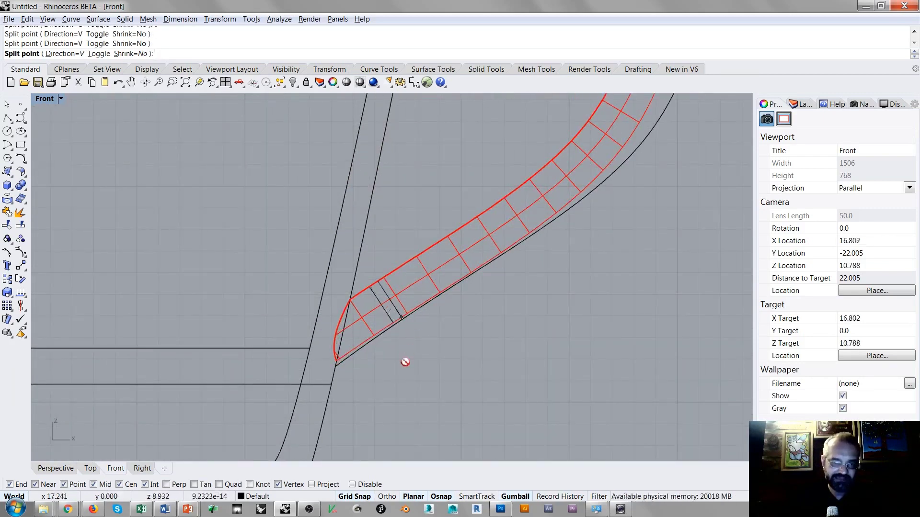
scroll(402, 364, "down", 4)
key("Return")
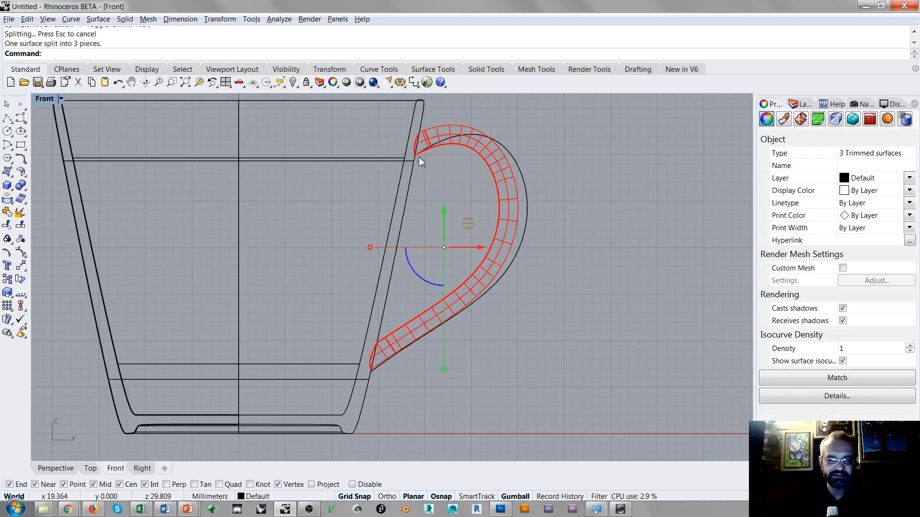
Step: Delete the short handle pieces next to the cup at the upper and lower ends
scroll(434, 151, "up", 4)
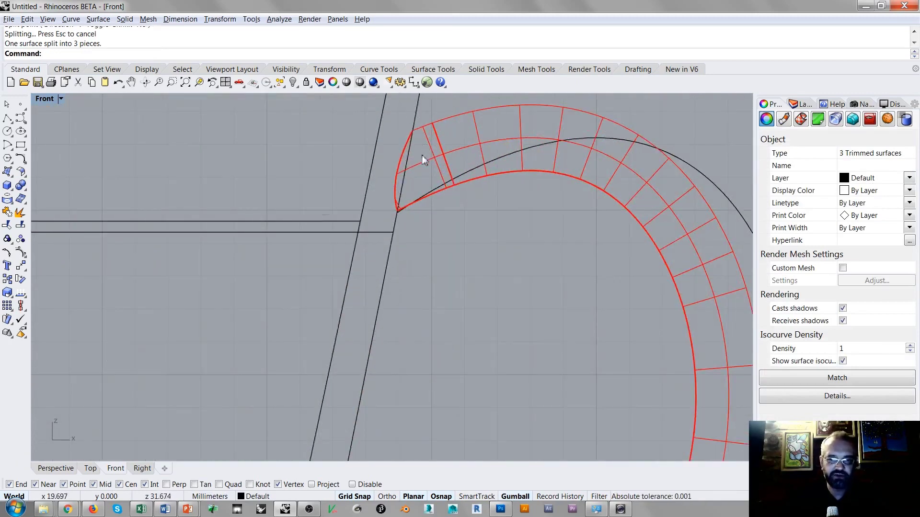
left_click(421, 161)
key("Delete")
scroll(421, 165, "down", 5)
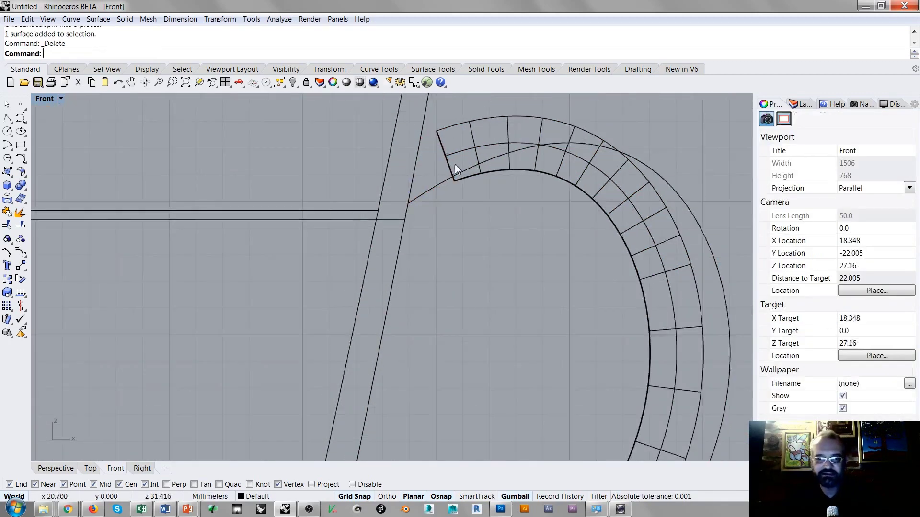
scroll(409, 301, "up", 5)
scroll(498, 301, "down", 5)
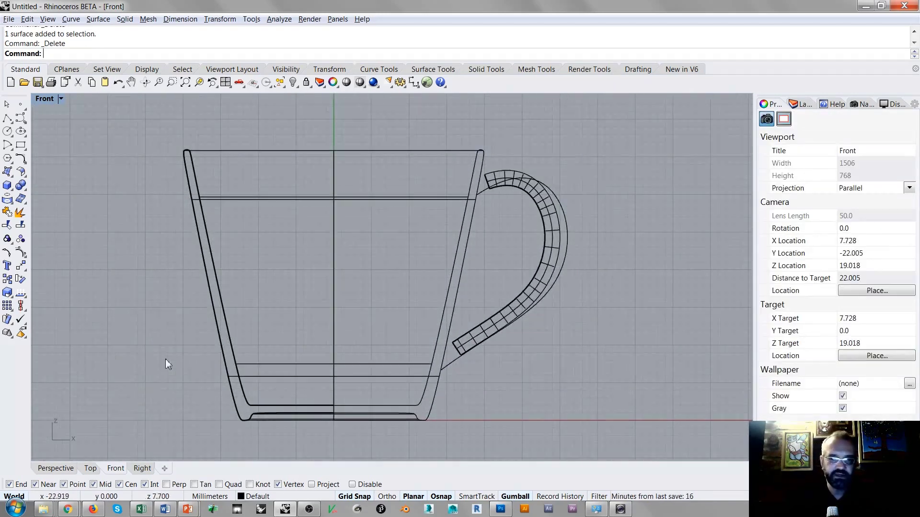
Step: In the Right view, enable Project snapping and draw an ellipse centred on the handle's upper end, larger than the handle's cross-section
left_click(69, 472)
right_click_drag(421, 267, 402, 225)
left_click(137, 469)
scroll(460, 258, "up", 5)
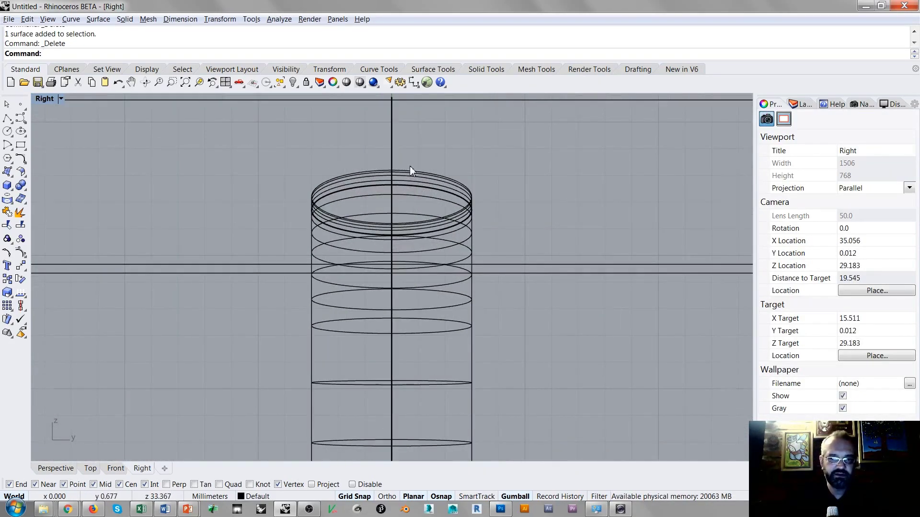
scroll(410, 166, "up", 2)
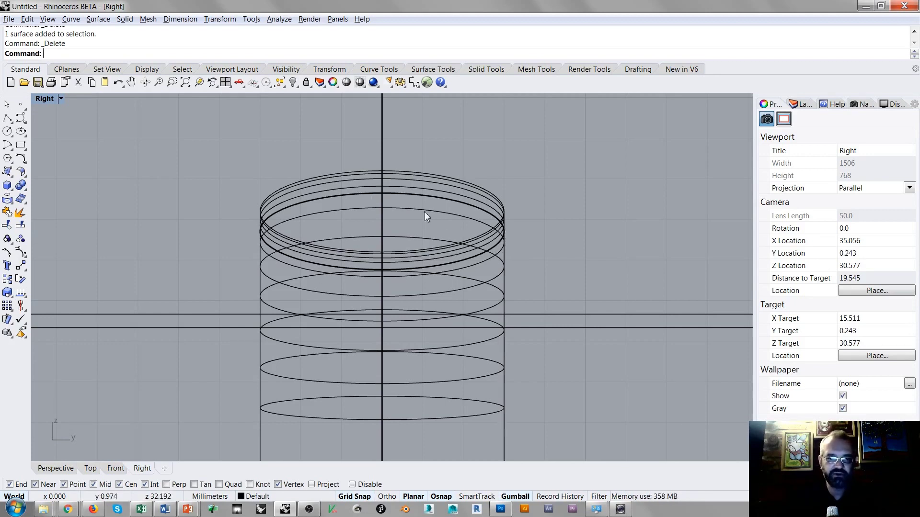
left_click(20, 133)
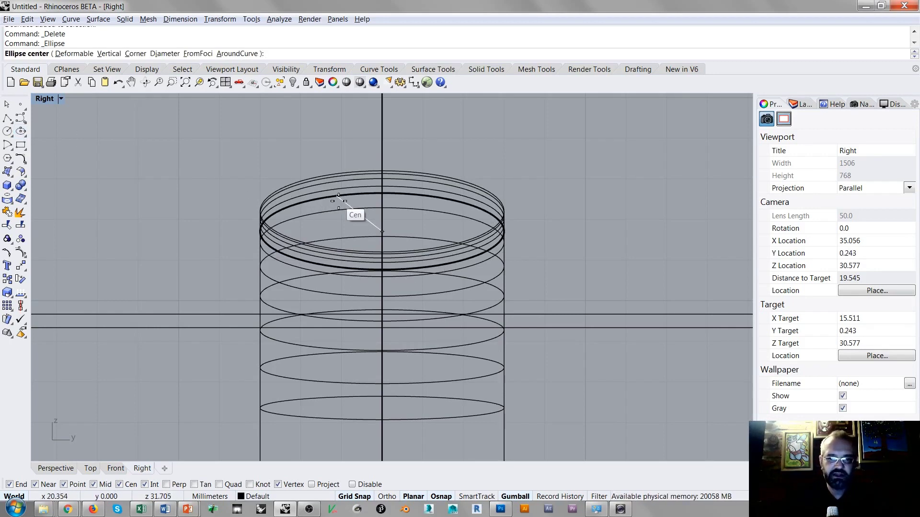
left_click(338, 202)
key("F8")
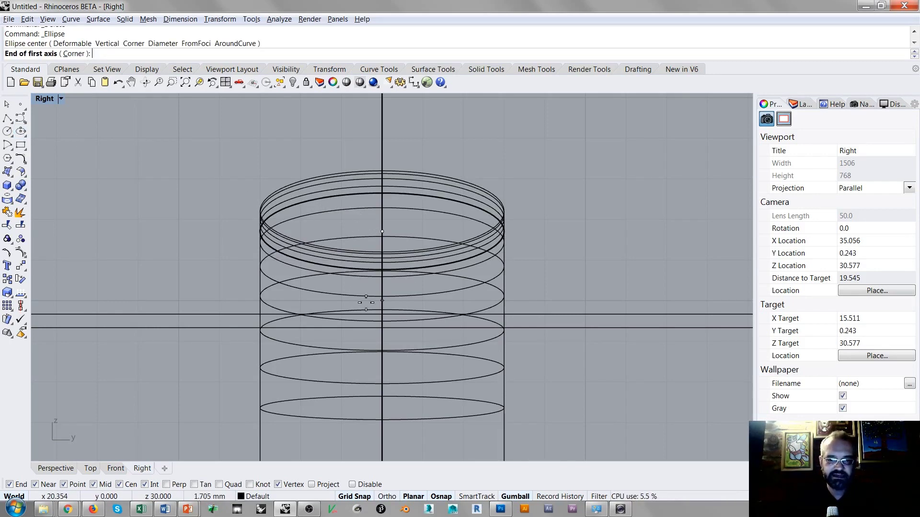
left_click(324, 486)
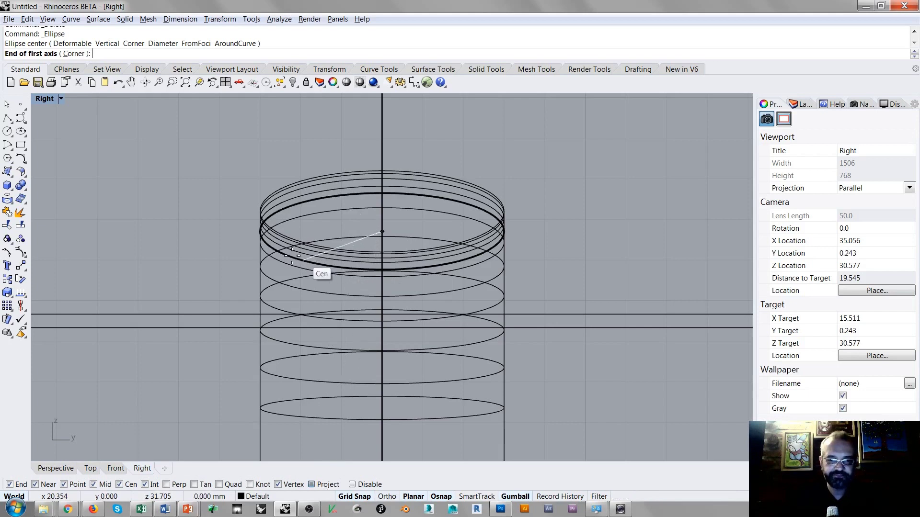
left_click(216, 233)
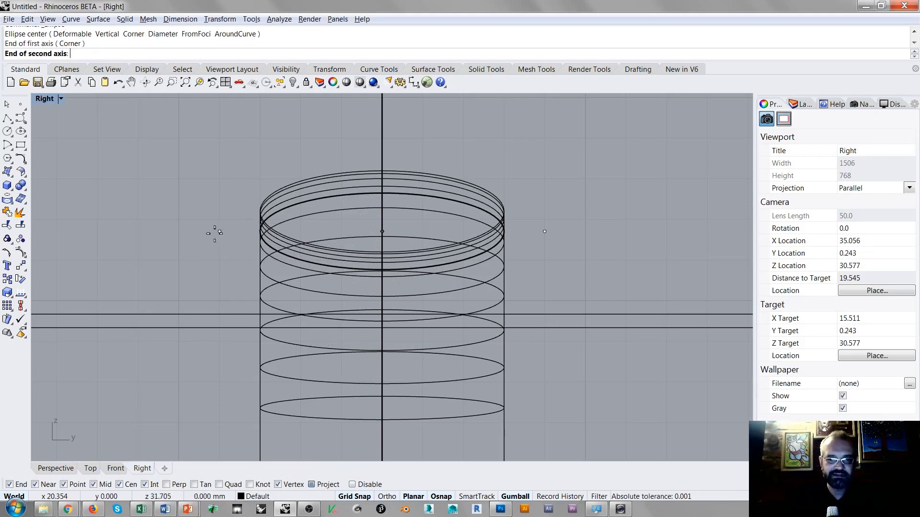
left_click(270, 163)
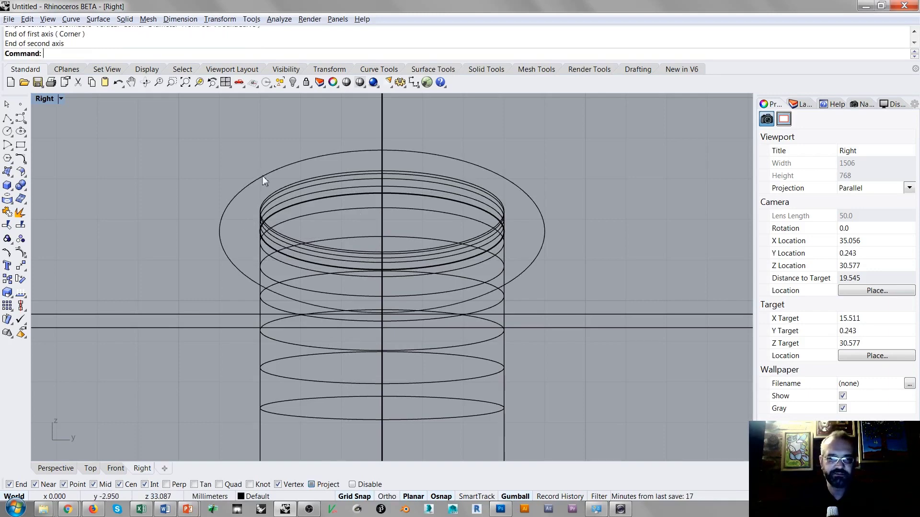
Step: Copy the ellipse straight down so it surrounds the handle's lower end
left_click(262, 176)
scroll(307, 153, "down", 6)
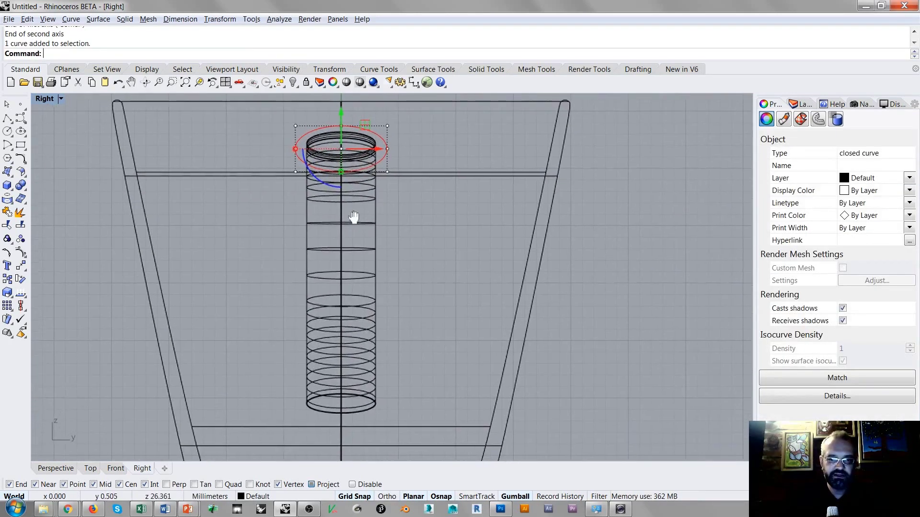
right_click_drag(353, 218, 352, 202)
left_click_drag(345, 108, 347, 366)
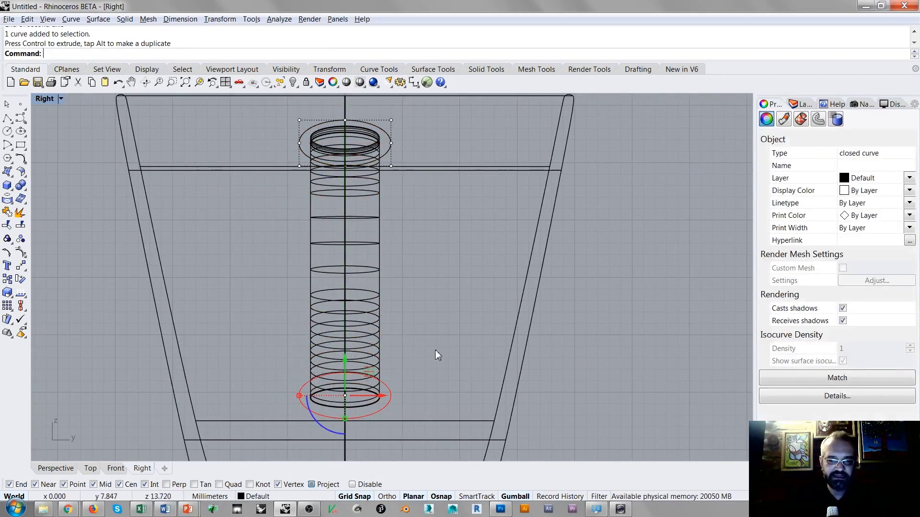
key("Escape")
Step: Select both ellipses and project them onto the cup surface from the Right view
left_click(66, 468)
right_click_drag(280, 347, 504, 316)
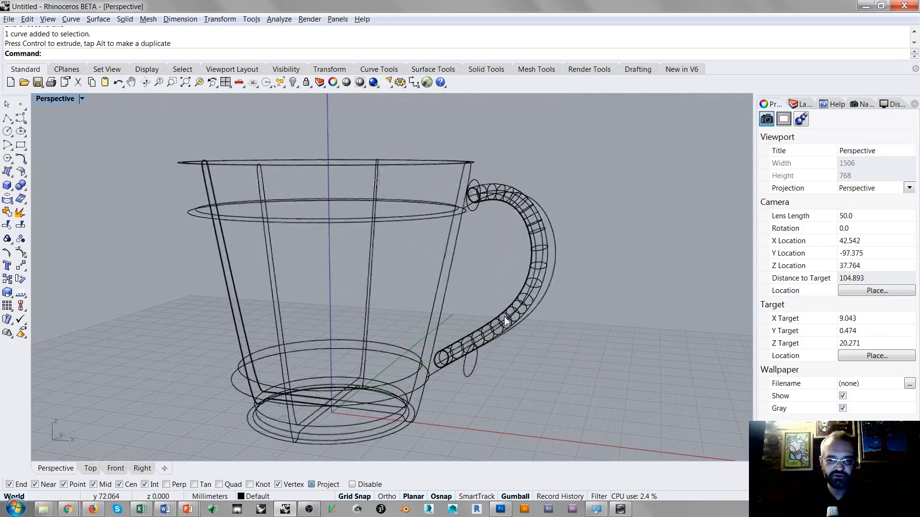
left_click(472, 210)
left_click(473, 367, "shift")
right_click_drag(469, 373, 252, 383)
left_click(142, 468)
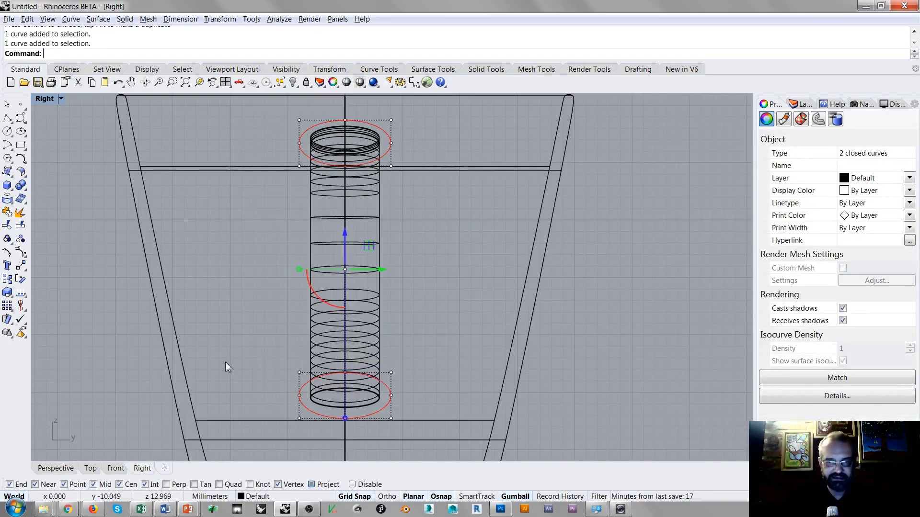
left_click(8, 200)
key("Return")
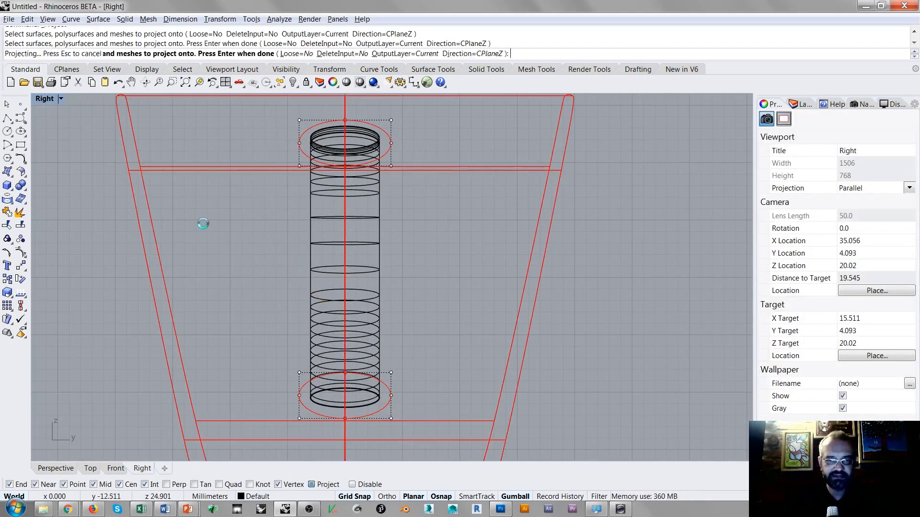
left_click(56, 468)
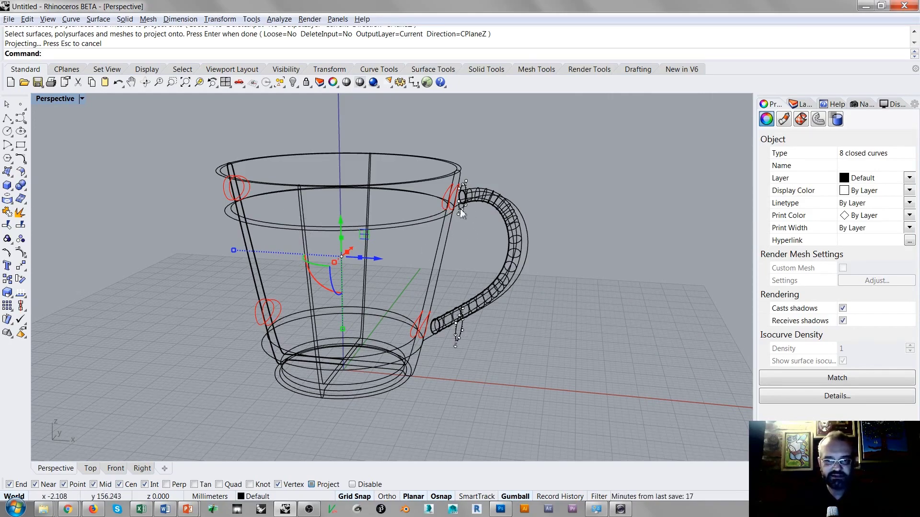
Step: Delete the projected curves except the two on the cup's outer wall facing the handle ends
scroll(450, 214, "up", 5)
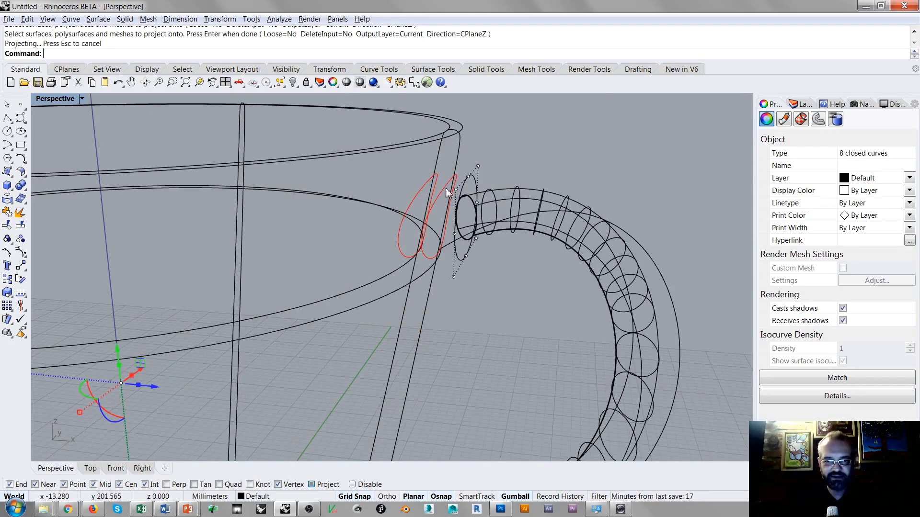
left_click(445, 186, "ctrl")
scroll(447, 183, "down", 5)
scroll(408, 278, "up", 6)
scroll(407, 278, "down", 2)
left_click(400, 240, "ctrl")
scroll(479, 315, "down", 5)
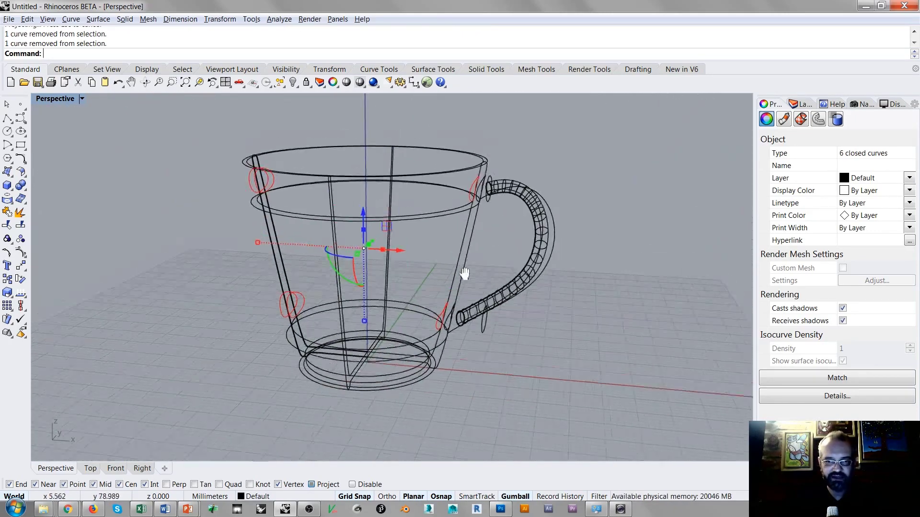
key("Delete")
Step: Trim openings in the cup's outer wall using the two remaining projected curves as cutting objects
right_click_drag(481, 244, 446, 229)
scroll(446, 229, "up", 4)
left_click(445, 200)
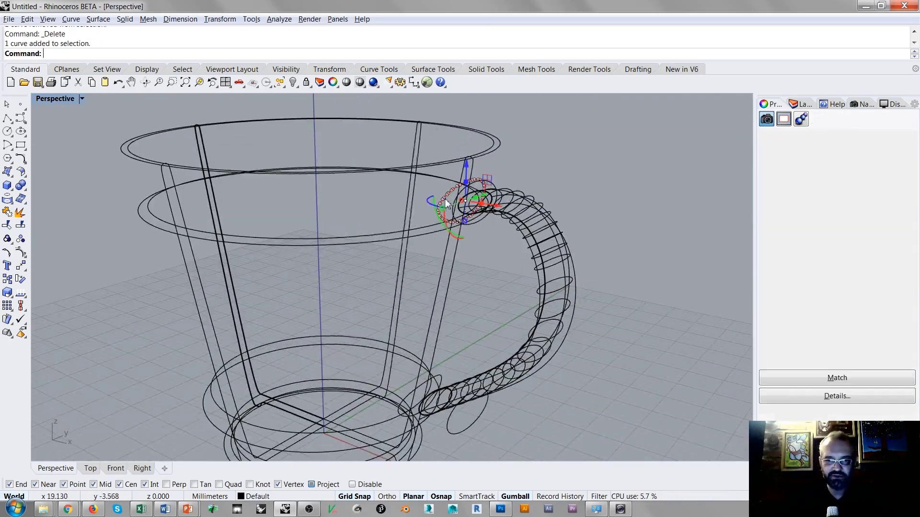
left_click(405, 395, "shift")
scroll(405, 393, "up", 3)
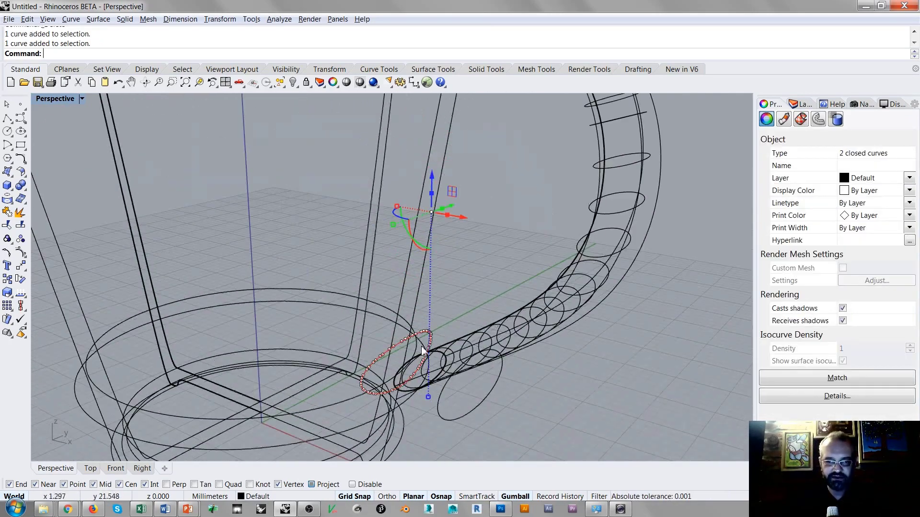
left_click(10, 225)
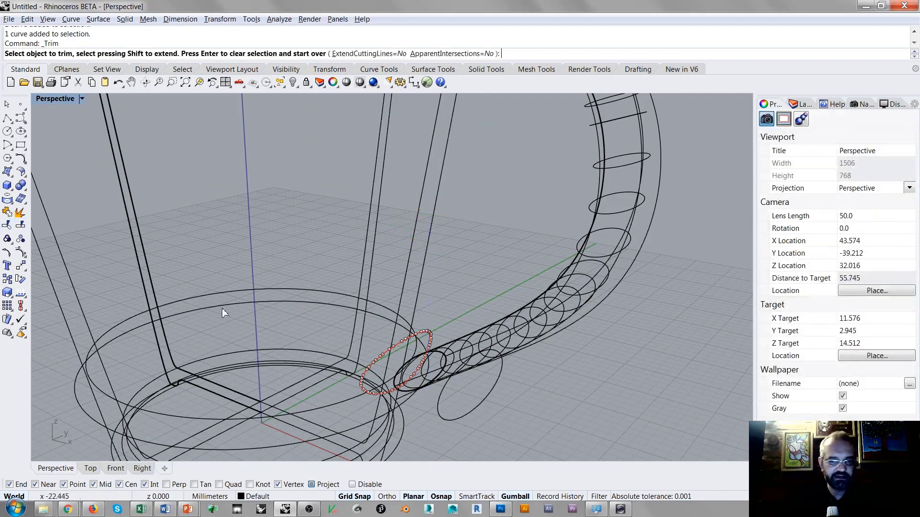
left_click(407, 353)
left_click(433, 392)
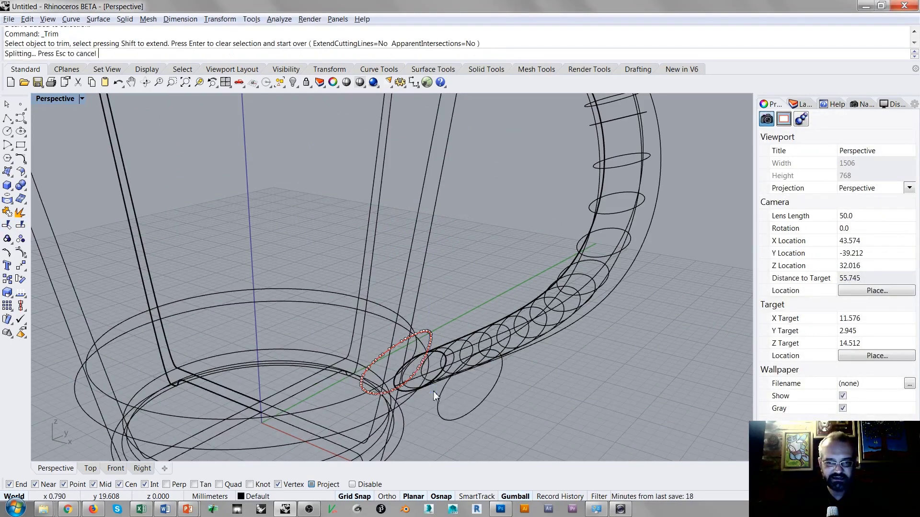
scroll(431, 218, "up", 4)
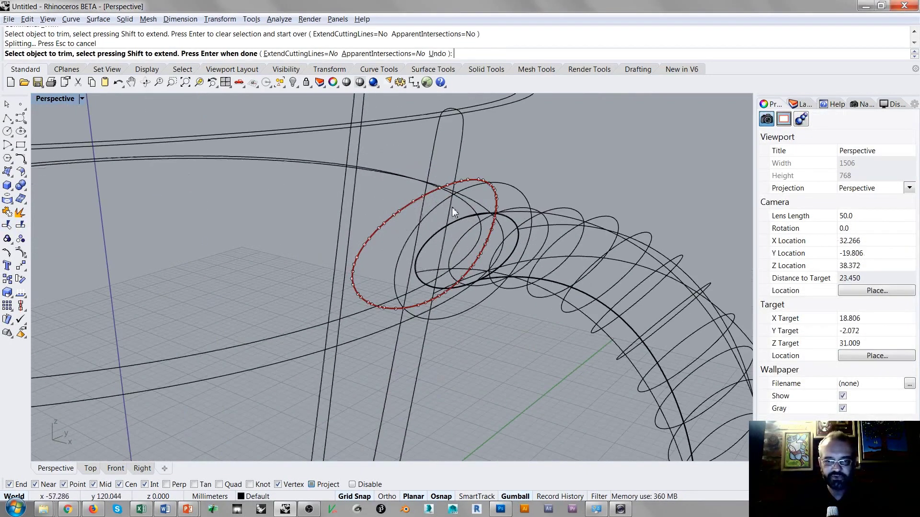
left_click(452, 211)
left_click(472, 248)
key("Return")
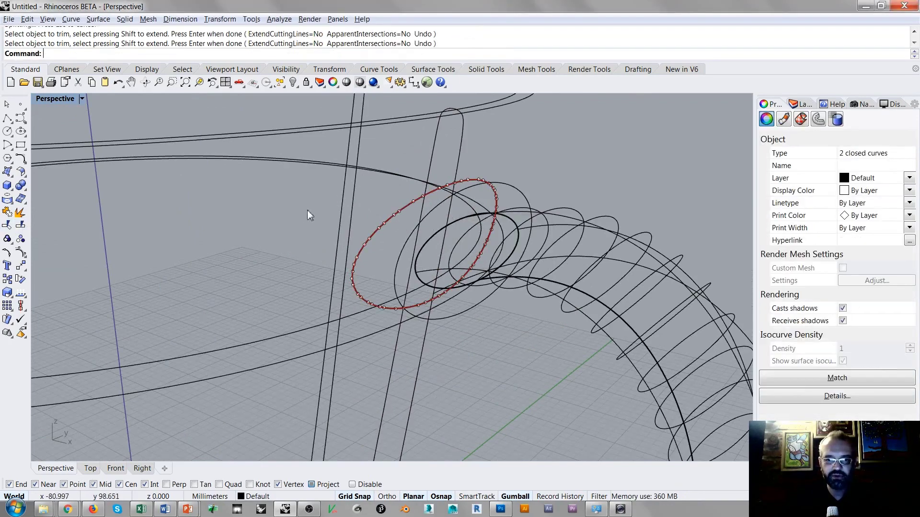
key("Escape")
Step: Set the Perspective view's display mode to Shaded and bring the handle side of the cup into view
scroll(438, 206, "down", 8)
middle_click(438, 196)
left_click(436, 198)
mouse_move(437, 198)
right_mouse_down()
mouse_move(355, 237)
mouse_move(289, 212)
mouse_move(269, 240)
mouse_move(329, 248)
right_mouse_up()
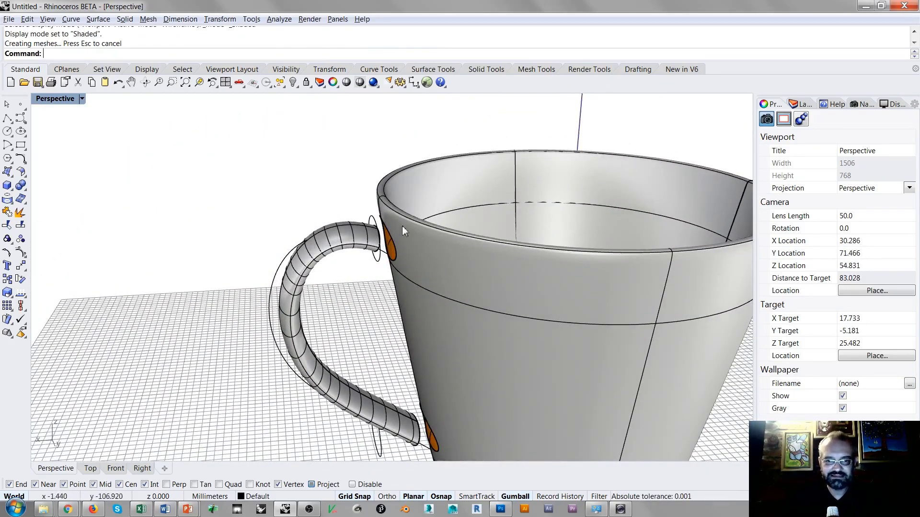
Step: Examine the cup openings and the gaps to the handle at both joints
scroll(409, 231, "up", 5)
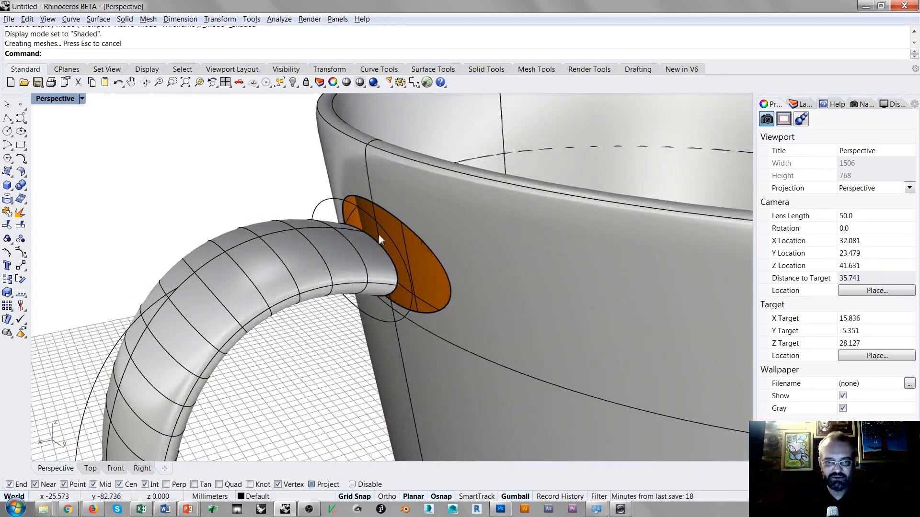
right_click_drag(364, 221, 467, 245)
right_click_drag(544, 269, 429, 224)
scroll(461, 251, "down", 2)
scroll(460, 253, "down", 6)
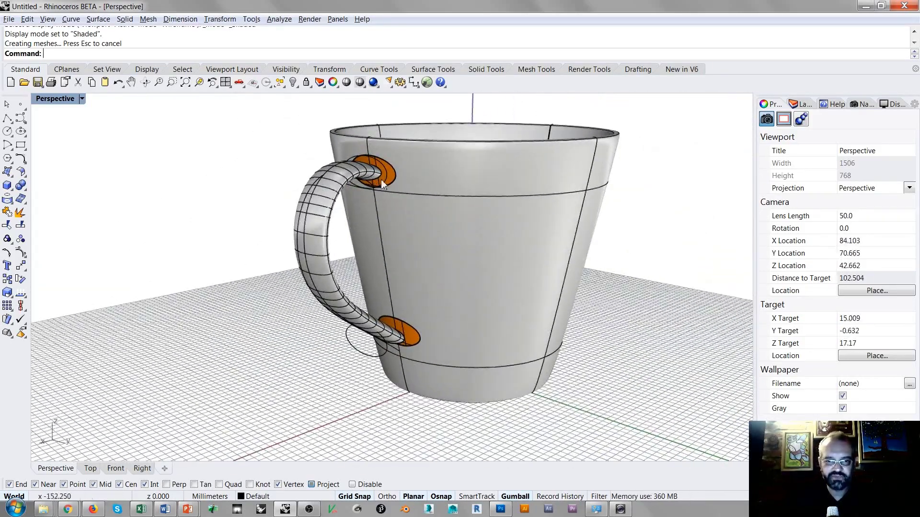
right_click_drag(416, 300, 592, 267)
scroll(410, 319, "up", 6)
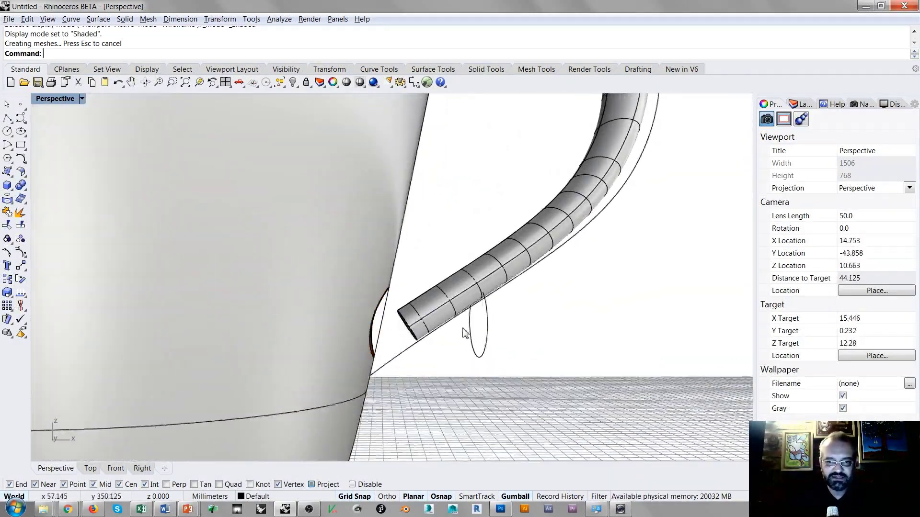
Step: Undo the trimmed cup openings and the curve projection behind them
key("ctrl+z")
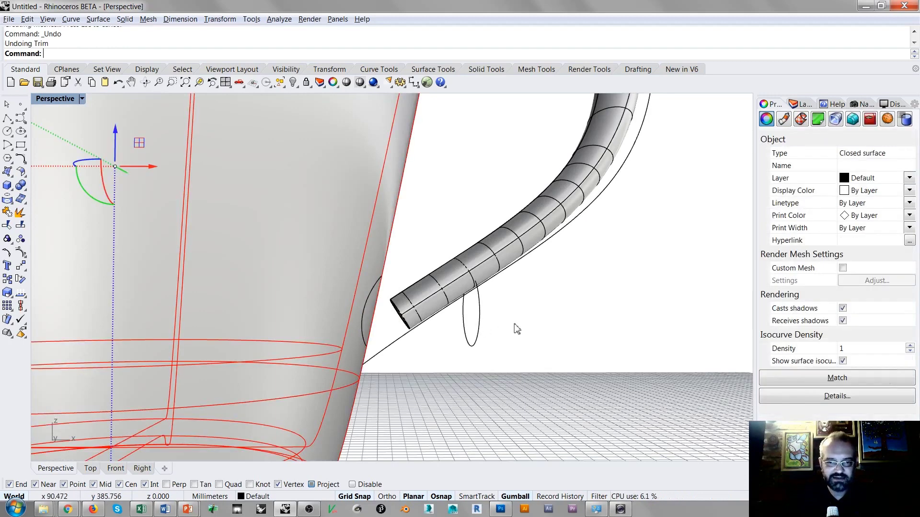
key("Escape")
key("ctrl+z")
key("Escape")
Step: Project the two closed curves at the handle ends onto the cup along the Right view's direction
left_click(468, 343)
left_click(472, 285)
left_click(551, 328)
right_click_drag(551, 328, 506, 334)
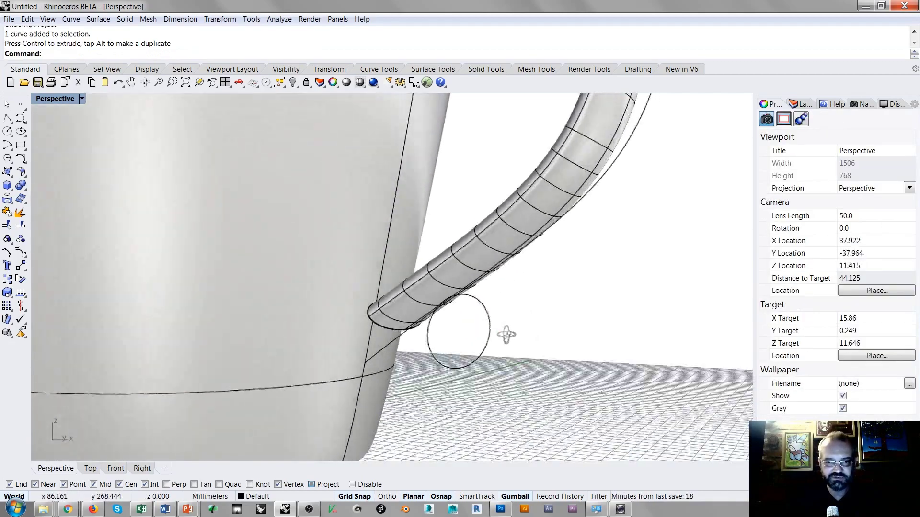
scroll(489, 336, "down", 6)
left_click(457, 344)
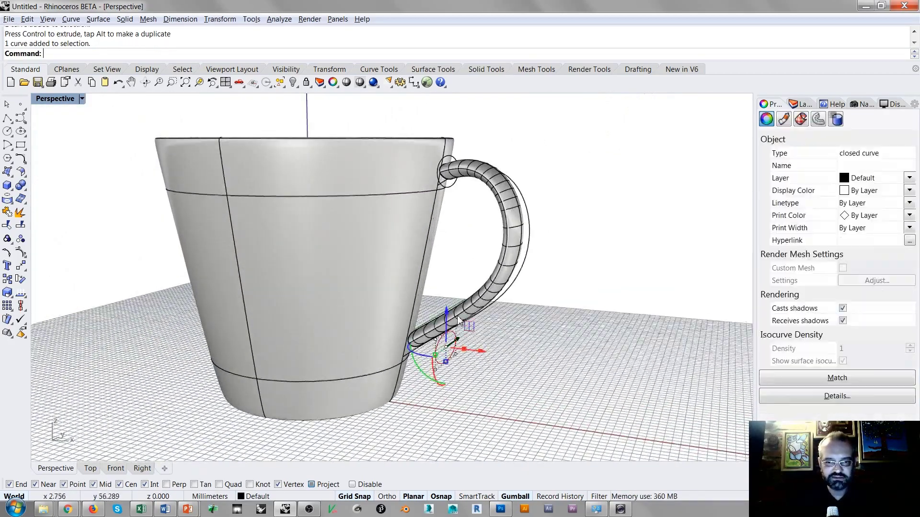
left_click(454, 185, "shift")
left_click(138, 469)
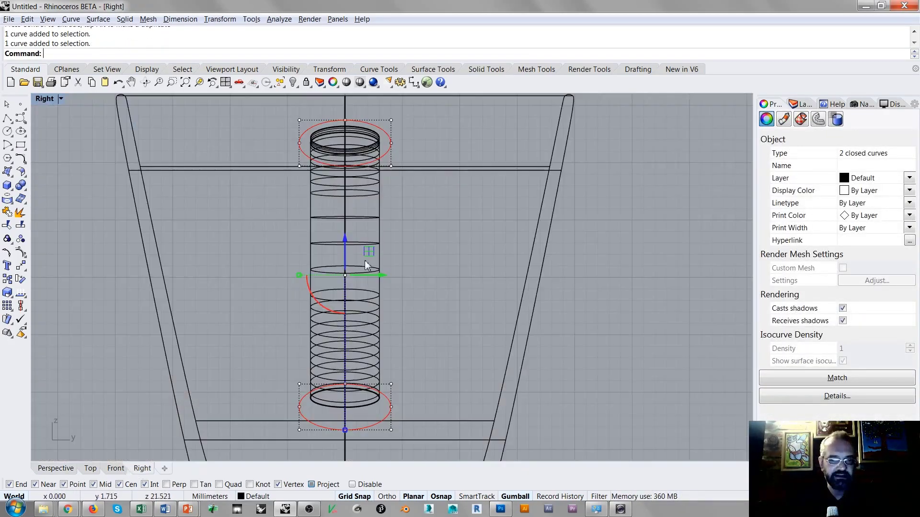
left_click(8, 199)
left_click(197, 183)
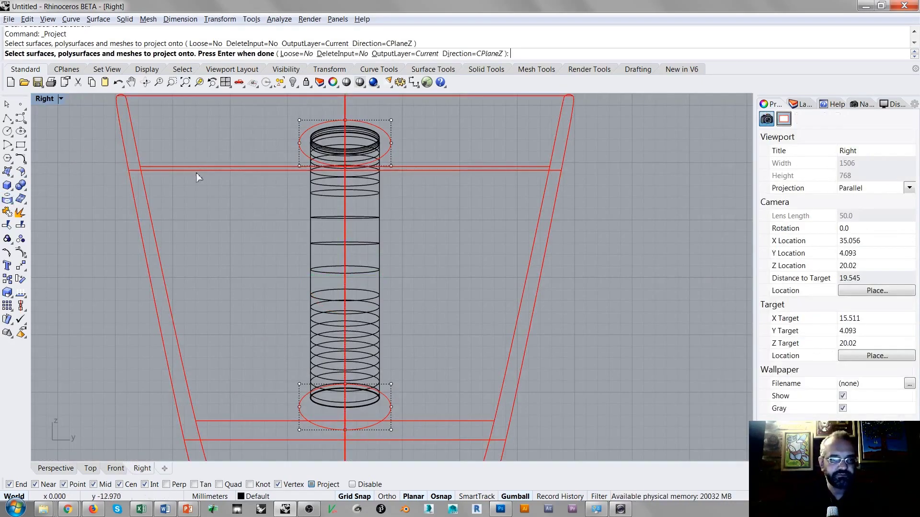
key("Return")
Step: Delete the newly projected curves except the two on the cup's outer wall facing the handle ends
left_click(56, 468)
right_click_drag(383, 288, 383, 253)
right_click_drag(450, 314, 467, 199)
left_click(461, 195, "ctrl")
left_click(425, 350, "ctrl")
key("Delete")
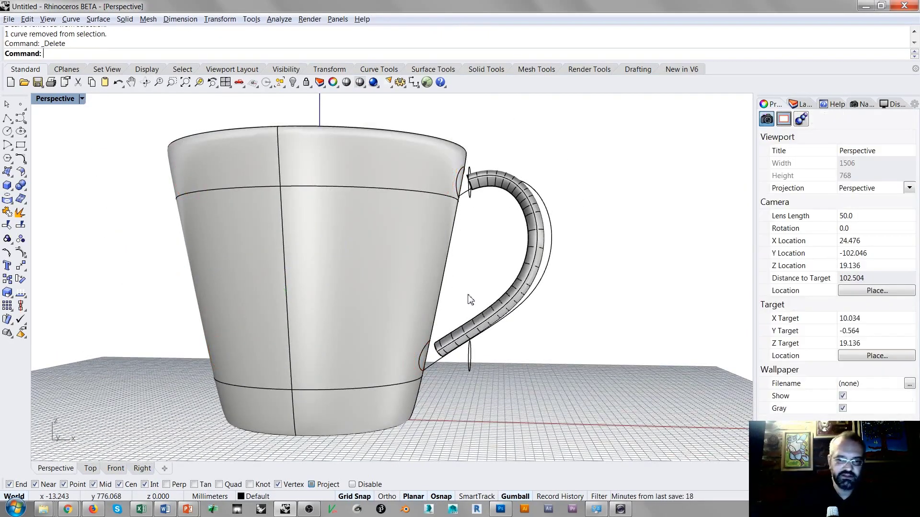
Step: Trim the upper and lower handle openings in the cup wall using the two projected curves as cutting objects
scroll(473, 293, "up", 3)
left_click(448, 191)
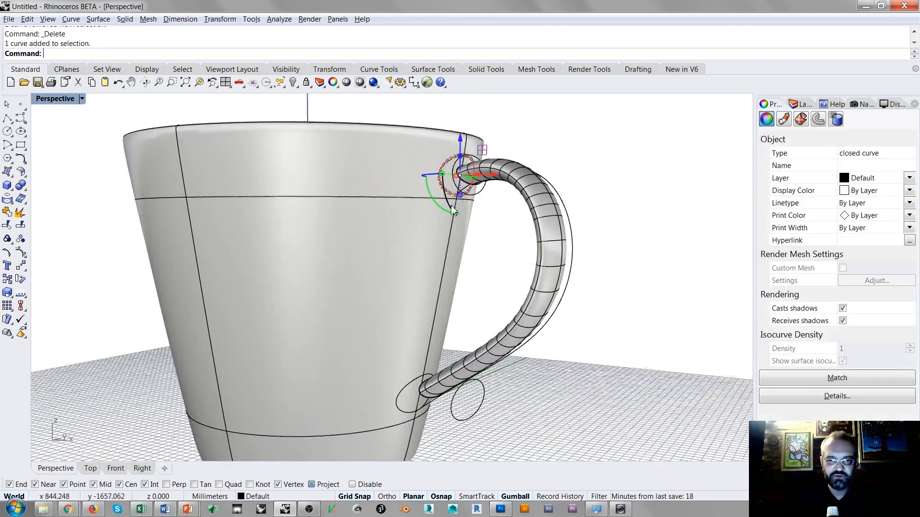
left_click(410, 390, "shift")
left_click(433, 415)
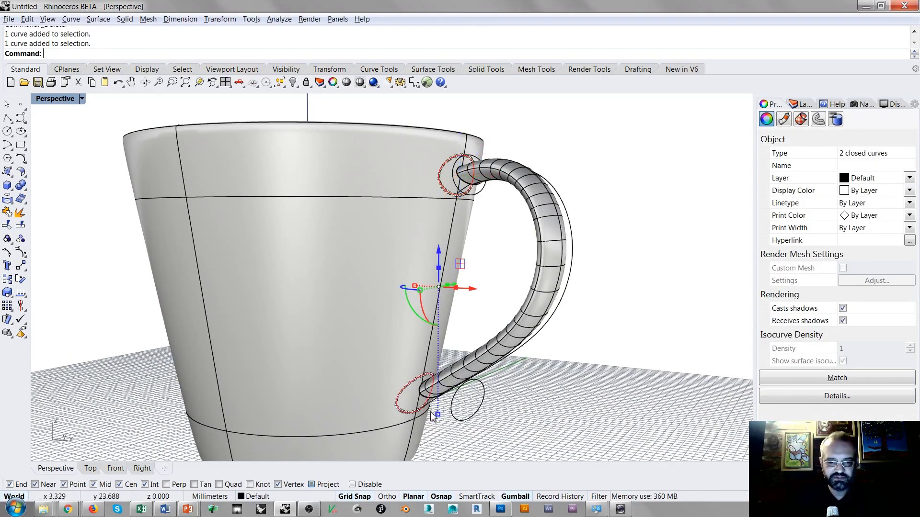
type("Tri")
key("Return")
left_click(423, 393)
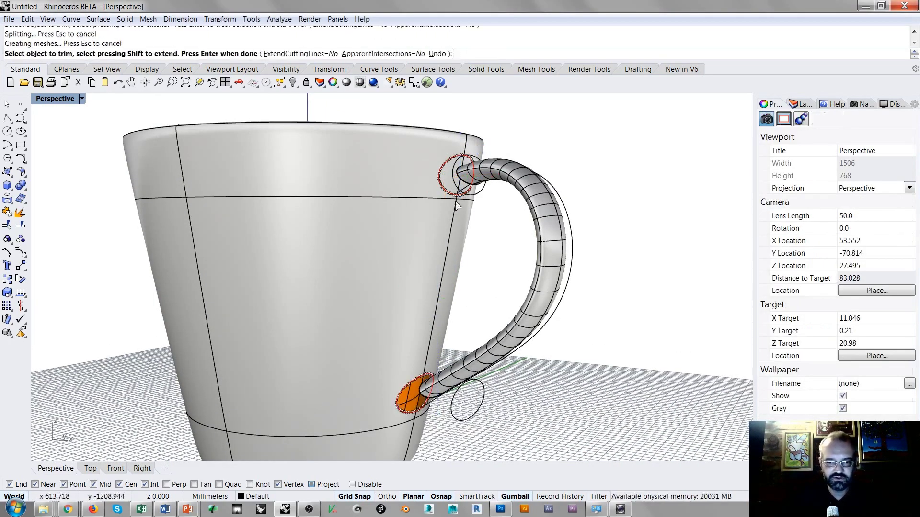
scroll(453, 179, "up", 3)
left_click(450, 181)
key("Return")
Step: Start a Blend Surface between the handle's upper end edge and the upper cup opening's edge, accepting the seam points
scroll(469, 220, "down", 5)
right_click_drag(469, 221, 364, 232)
scroll(492, 244, "up", 2)
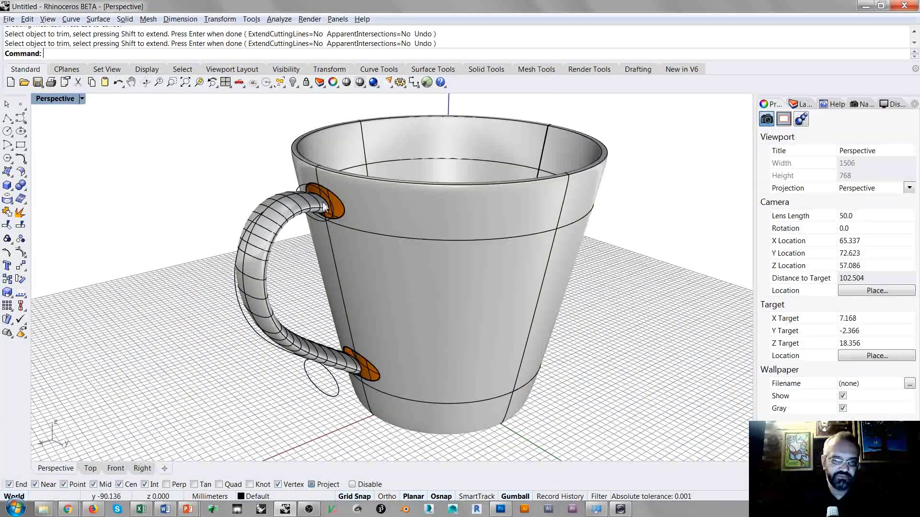
scroll(308, 194, "up", 5)
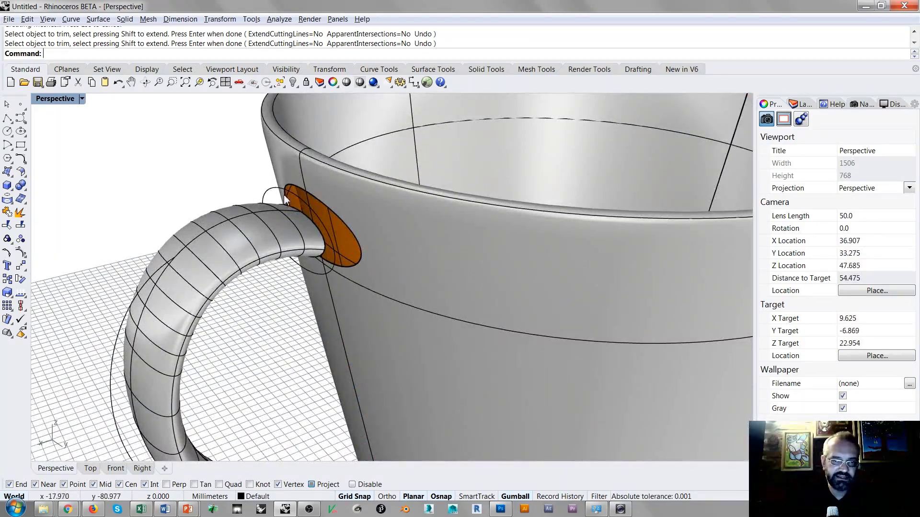
right_click_drag(342, 238, 259, 205)
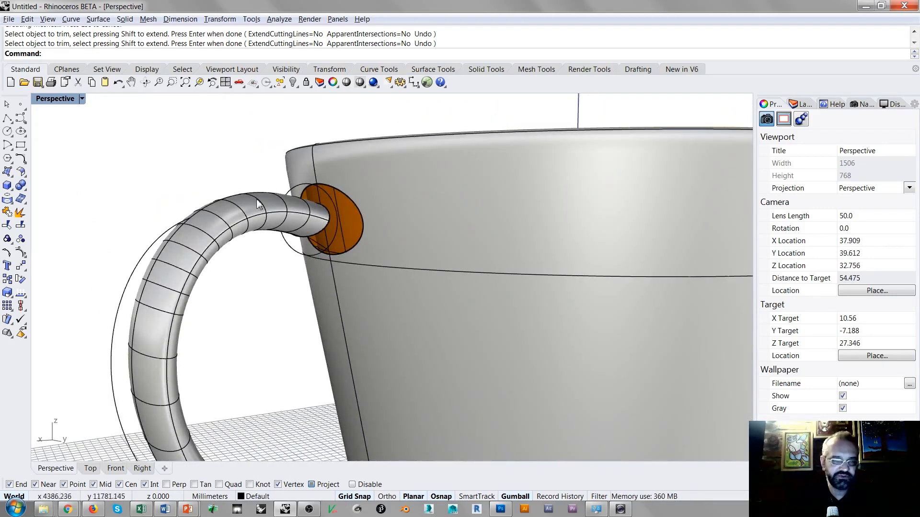
left_click(24, 174)
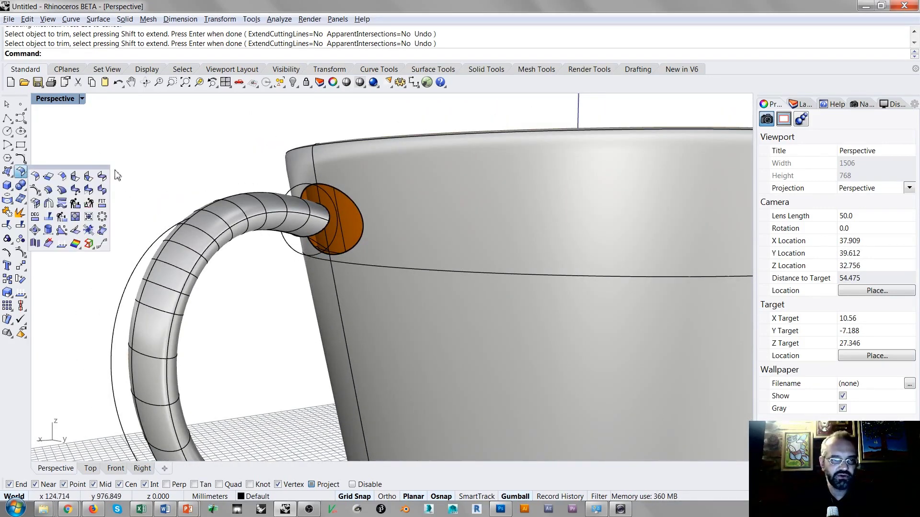
left_click(102, 177)
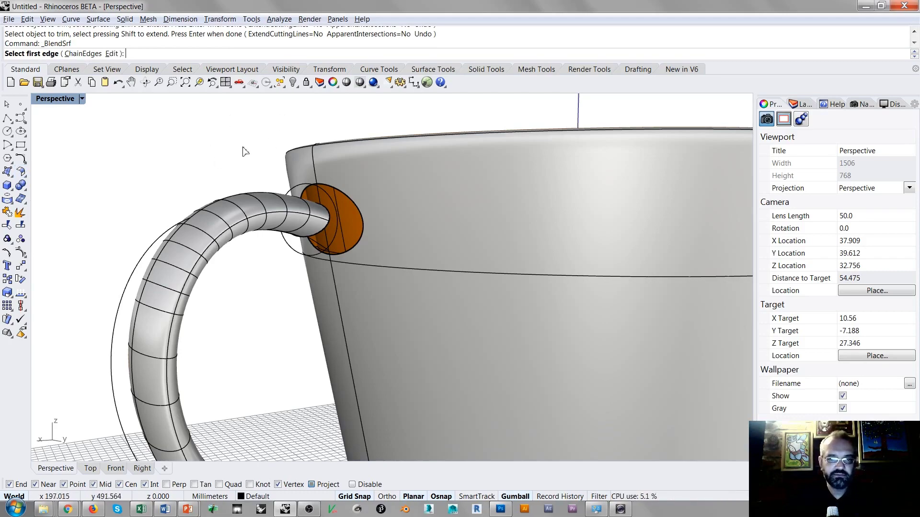
right_click_drag(340, 190, 277, 189)
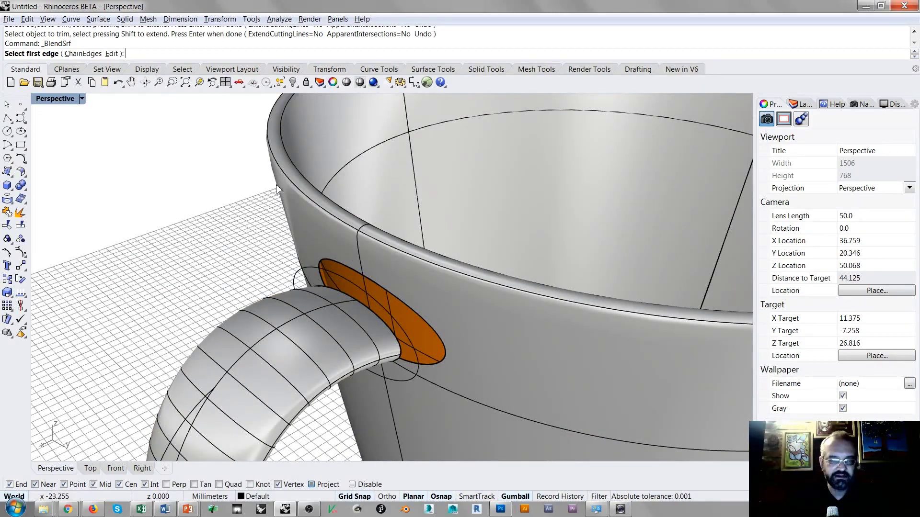
left_click(378, 320)
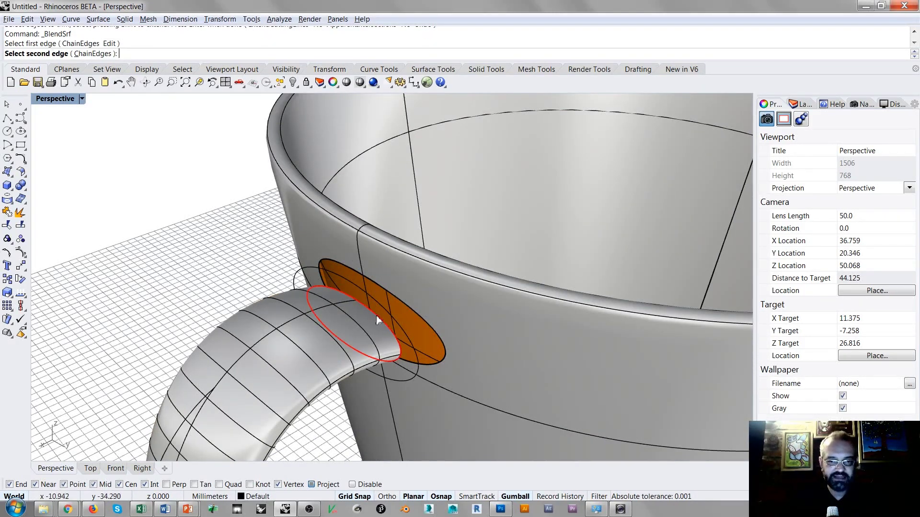
left_click(385, 294)
right_click_drag(425, 344, 430, 238)
right_click(411, 261)
Step: Set the continuity of the upper blend to Tangency at both edges
right_click_drag(322, 245, 261, 222)
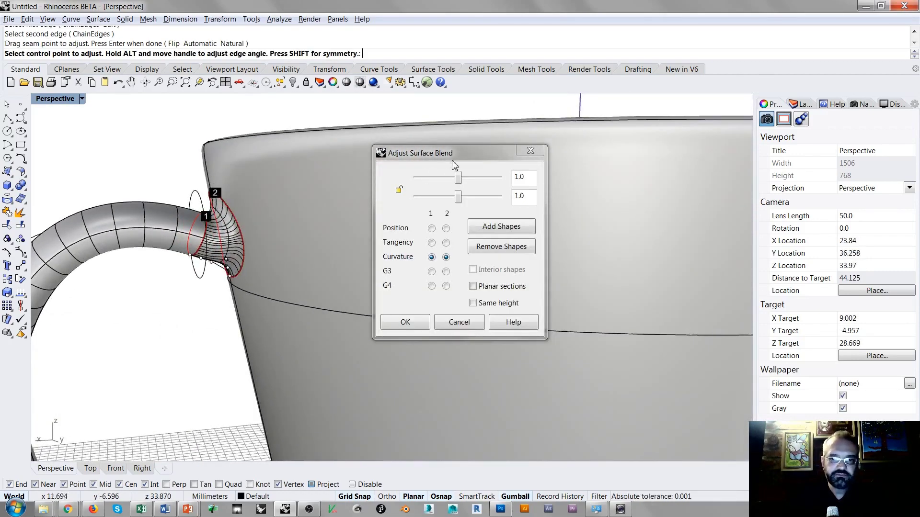
left_click_drag(452, 153, 565, 147)
right_click_drag(268, 225, 386, 230)
left_click(546, 237)
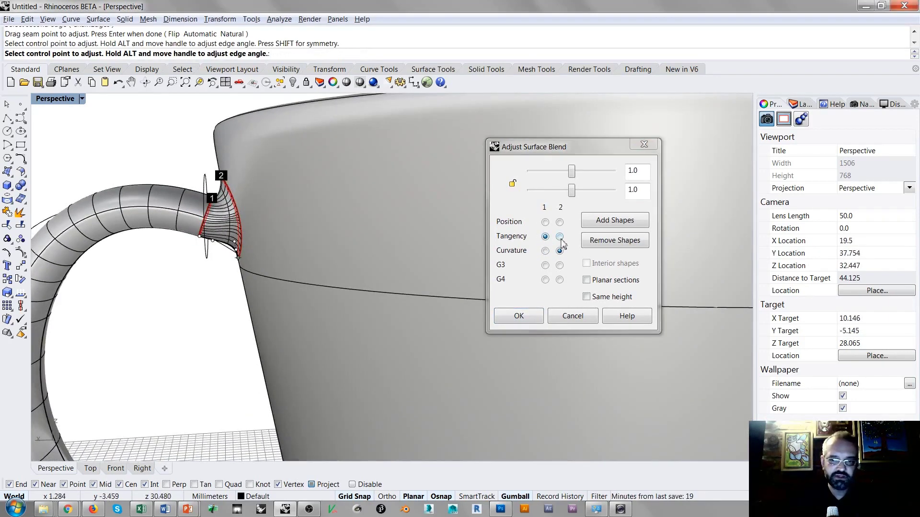
left_click(559, 237)
Step: Disable object snaps, move the blend's control point near the cup to reshape the underside curve, and accept the upper blend
right_click_drag(470, 268, 305, 155)
right_click_drag(431, 201, 351, 179)
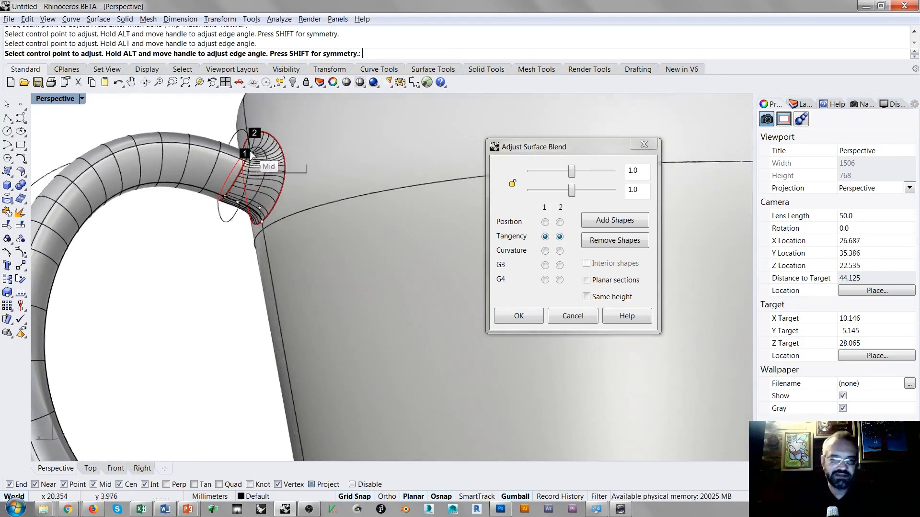
scroll(258, 163, "up", 4)
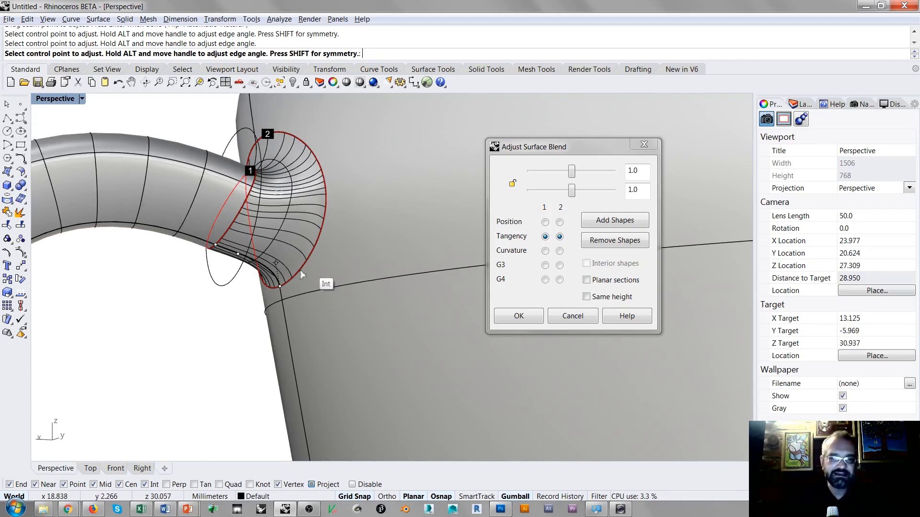
right_click_drag(338, 198, 282, 235)
right_click_drag(249, 261, 320, 234)
scroll(271, 254, "up", 2)
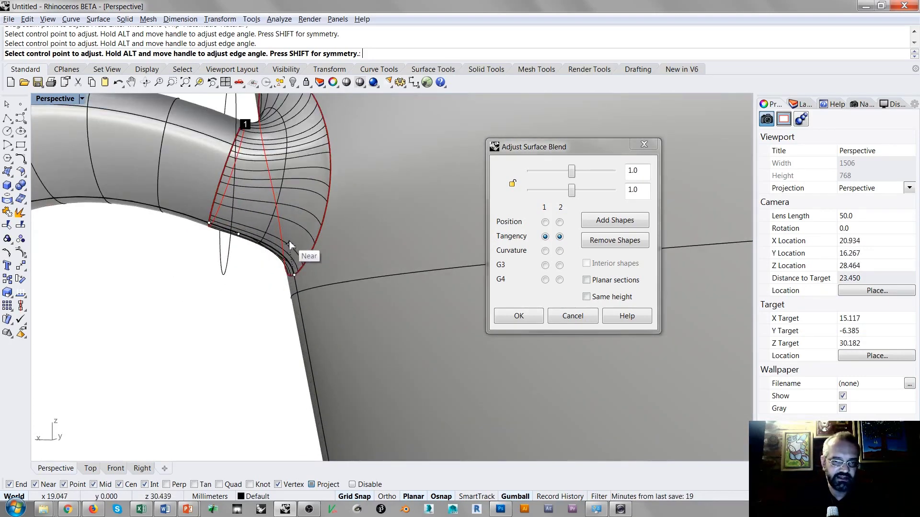
left_click(290, 247)
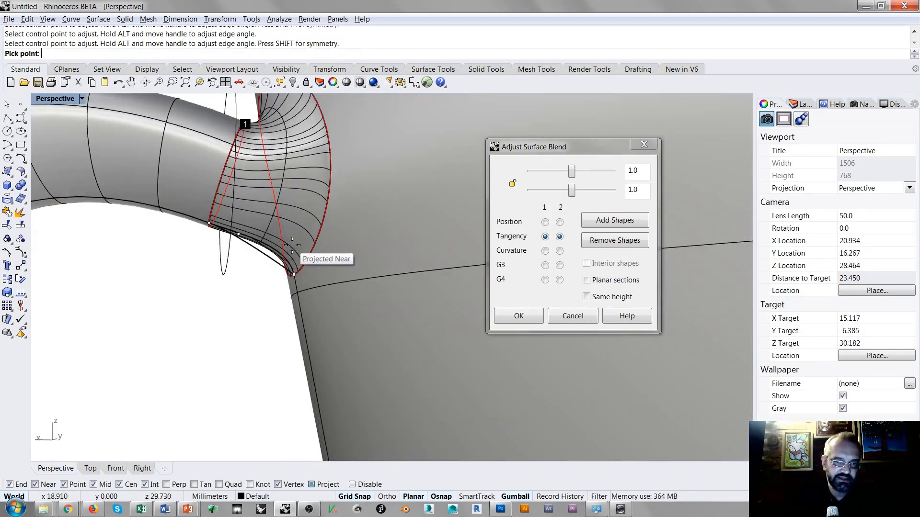
left_click(358, 497)
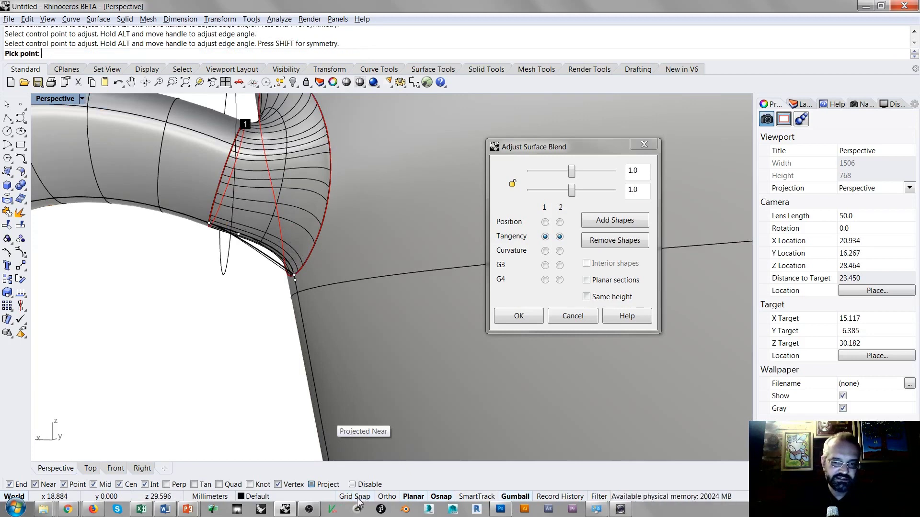
left_click(367, 484)
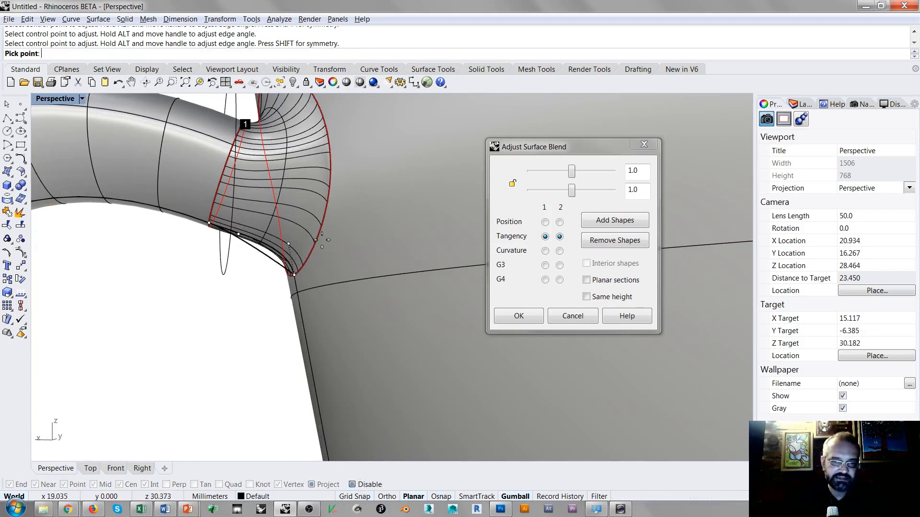
left_click(296, 254)
scroll(314, 271, "down", 4)
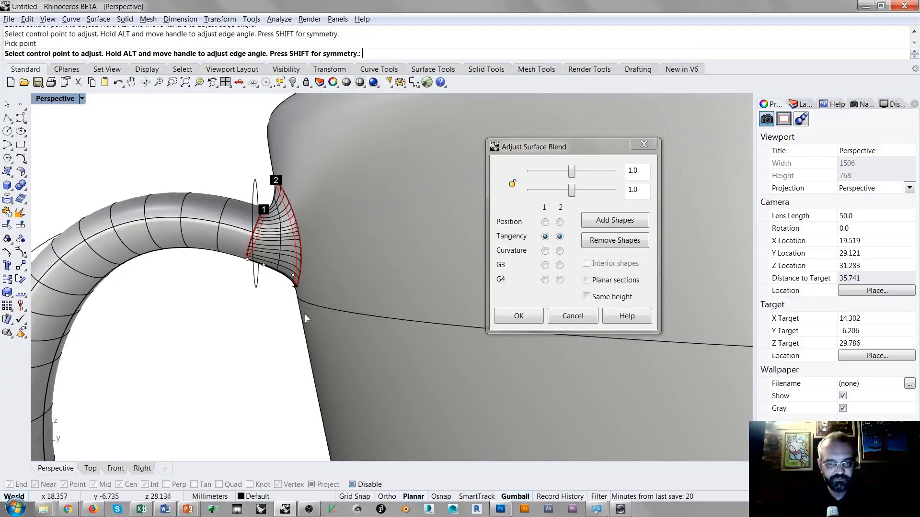
scroll(329, 221, "down", 5)
right_click_drag(329, 221, 416, 244)
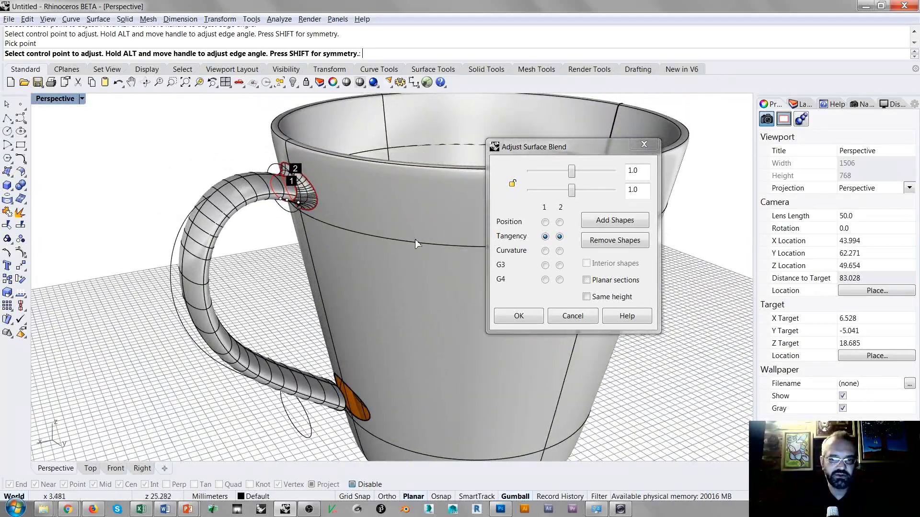
left_click(520, 316)
Step: Start a Blend Surface between the handle's lower end edge and the lower cup opening's edge, accepting the seam points
scroll(295, 229, "up", 10)
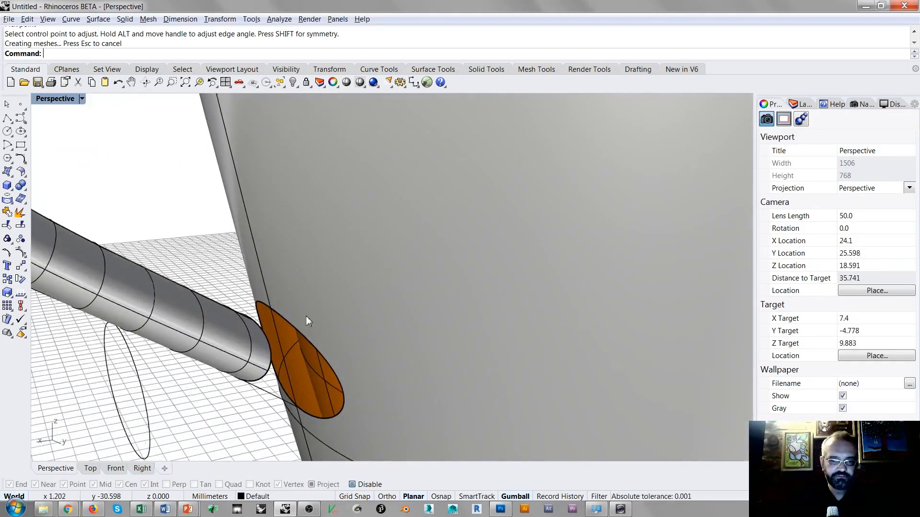
right_click_drag(306, 316, 266, 249, "shift")
right_click(266, 249)
left_click(269, 280)
left_click(288, 272)
right_click_drag(288, 272, 270, 233)
right_click(315, 283)
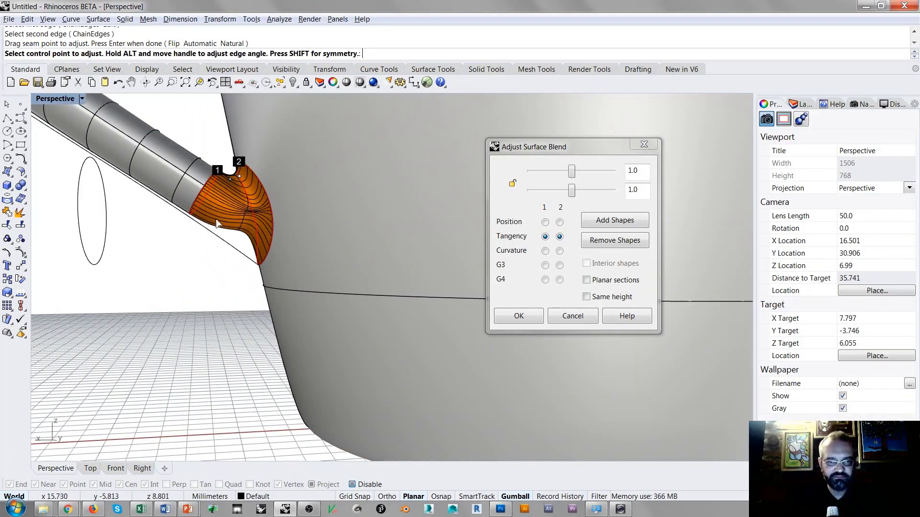
Step: Re-enable object snaps and add a shape curve across the underside of the lower blend, from the handle edge to the cup opening's edge
right_click_drag(252, 239, 300, 236)
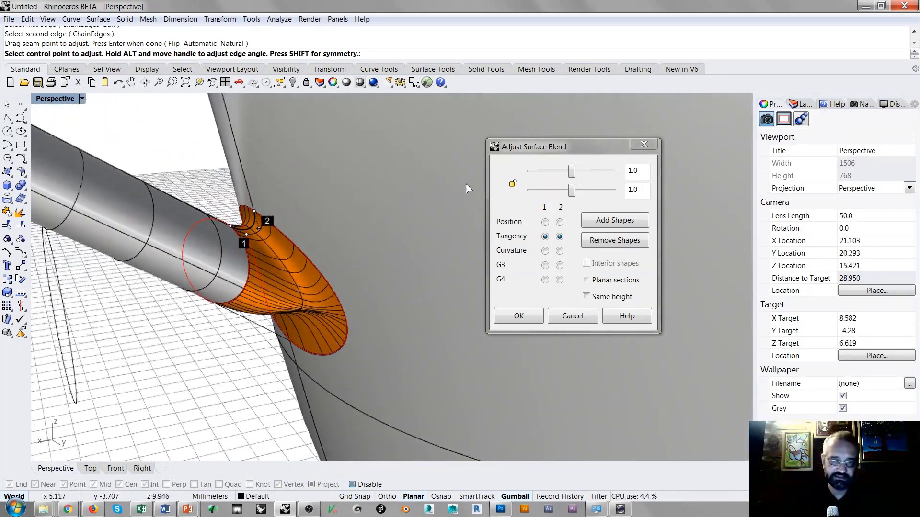
right_click_drag(339, 272, 389, 228)
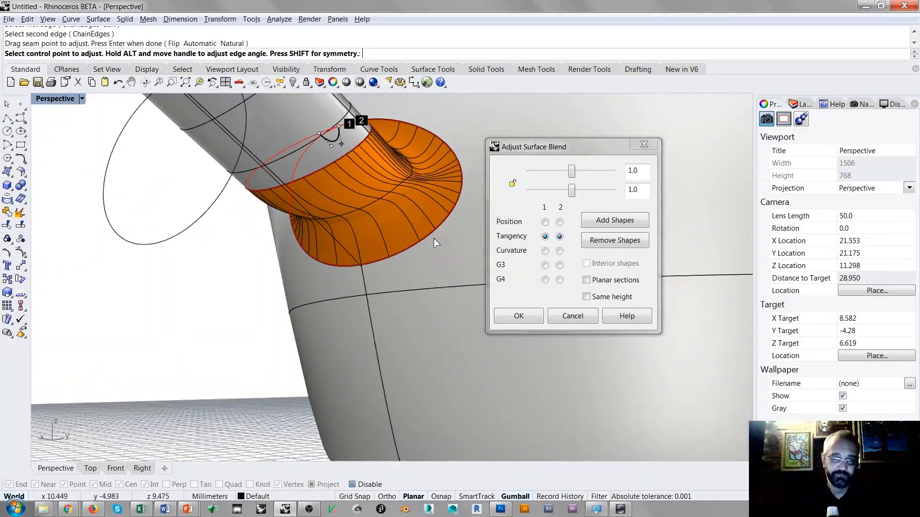
left_click(615, 220)
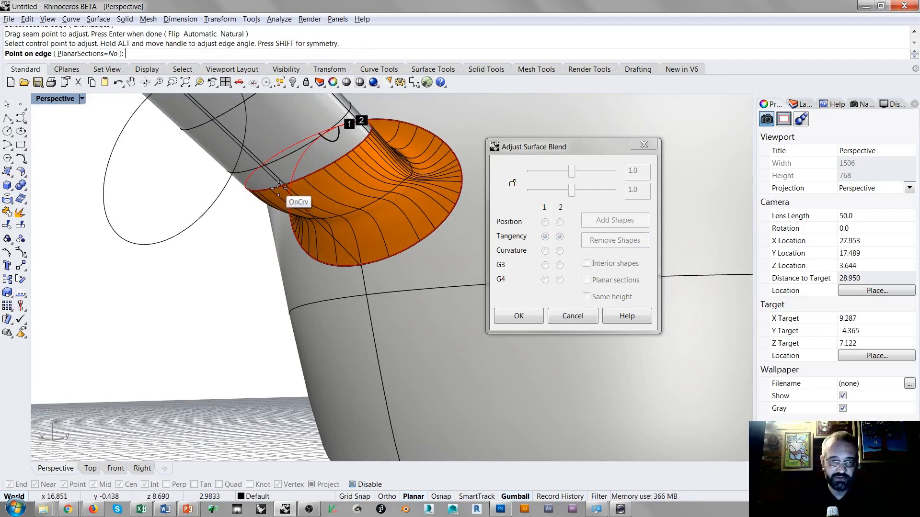
left_click(356, 484)
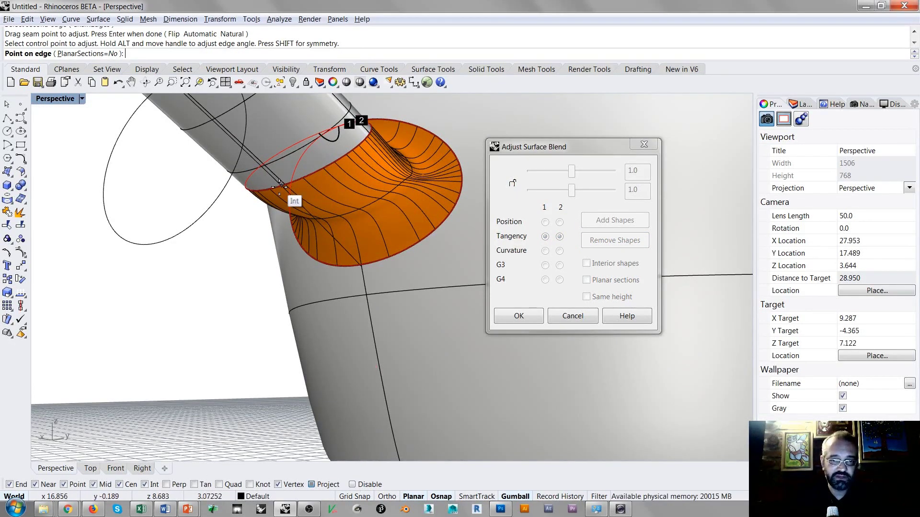
right_click_drag(281, 186, 247, 171)
left_click(246, 168)
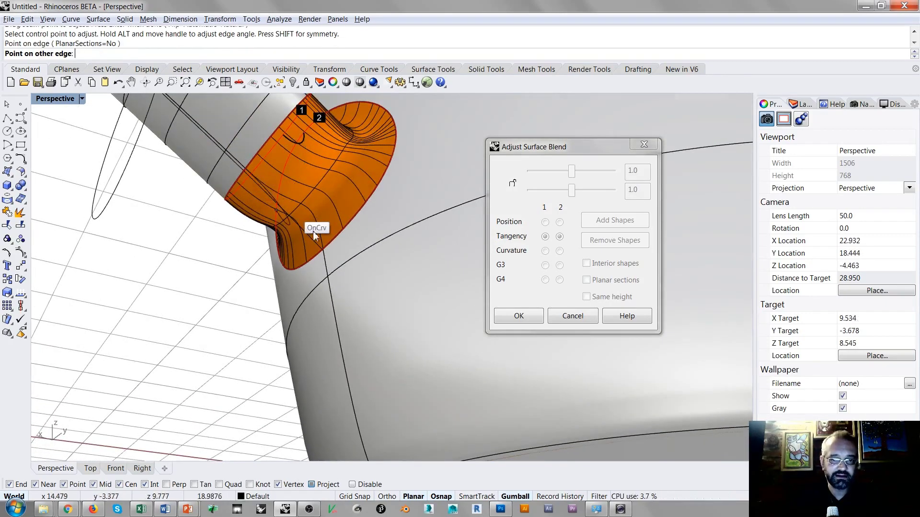
left_click(323, 248)
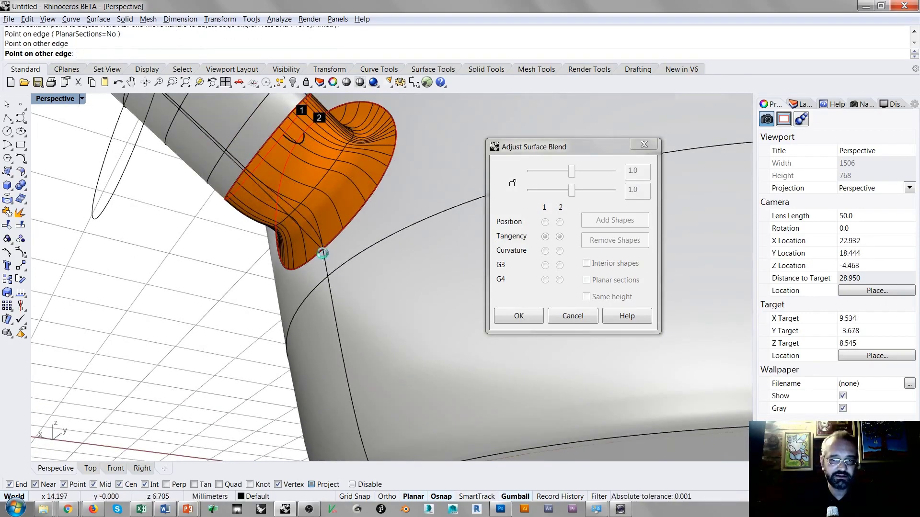
right_click_drag(323, 248, 325, 207)
right_click(334, 251)
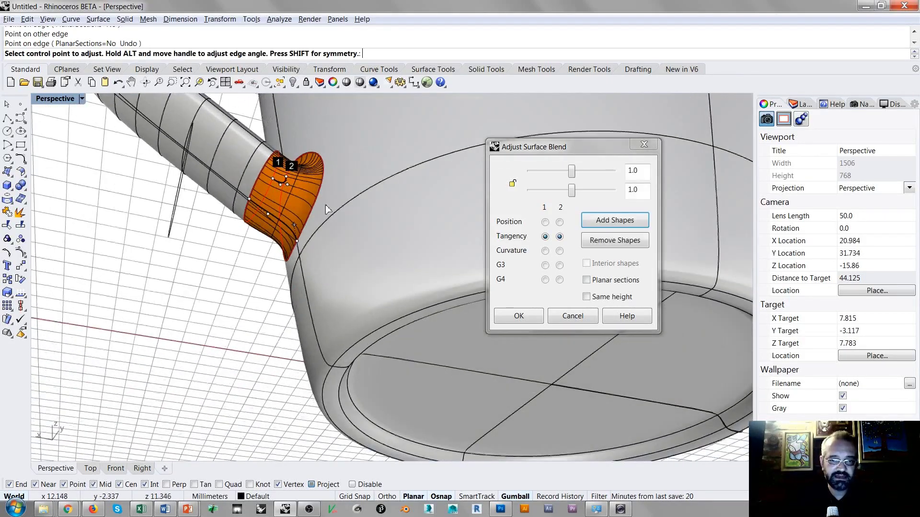
Step: Disable object snaps, move the lower blend's control point near the cup to reshape its underside curve, and accept the blend
scroll(297, 231, "up", 4)
right_click_drag(292, 234, 299, 245)
scroll(299, 249, "up", 2)
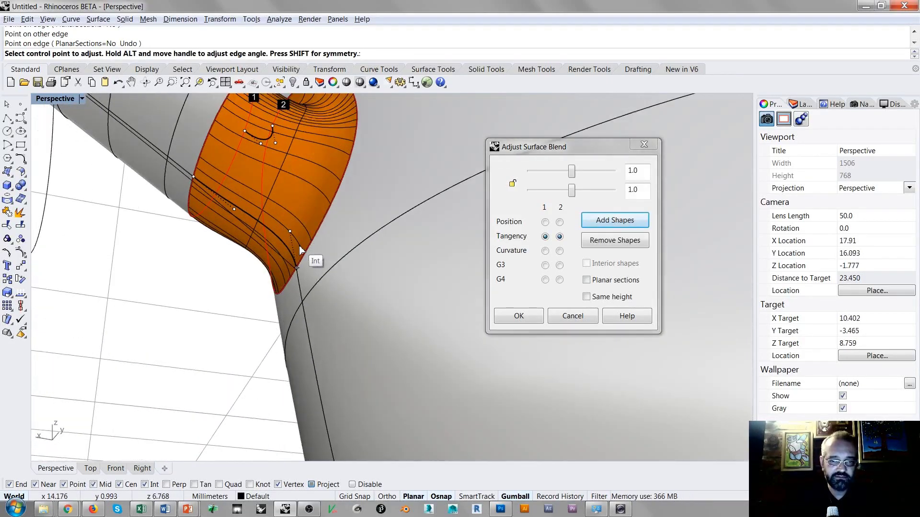
left_click(353, 484)
left_click(291, 232)
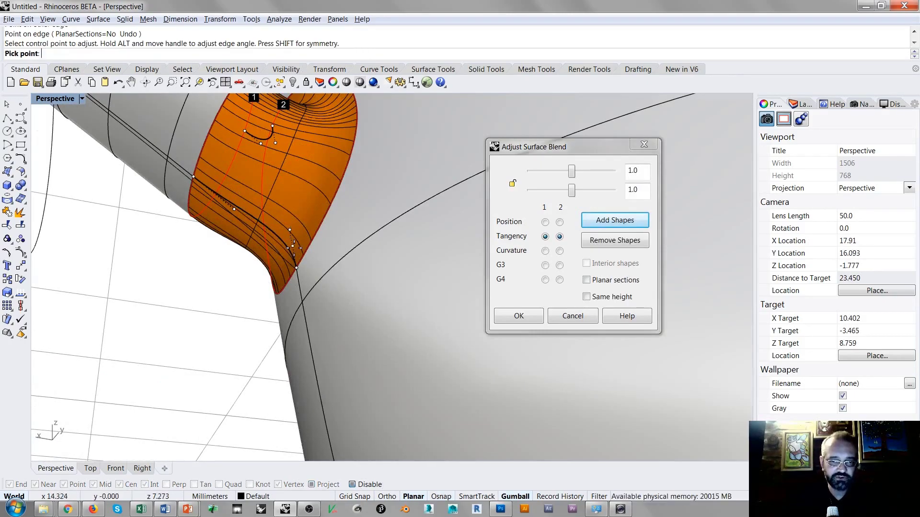
left_click(292, 246)
right_click_drag(292, 246, 400, 152)
scroll(405, 194, "down", 5)
right_click_drag(405, 194, 356, 266)
right_click(329, 285)
Step: Join the cup, the handle and both blend surfaces into a single polysurface
scroll(323, 308, "up", 5)
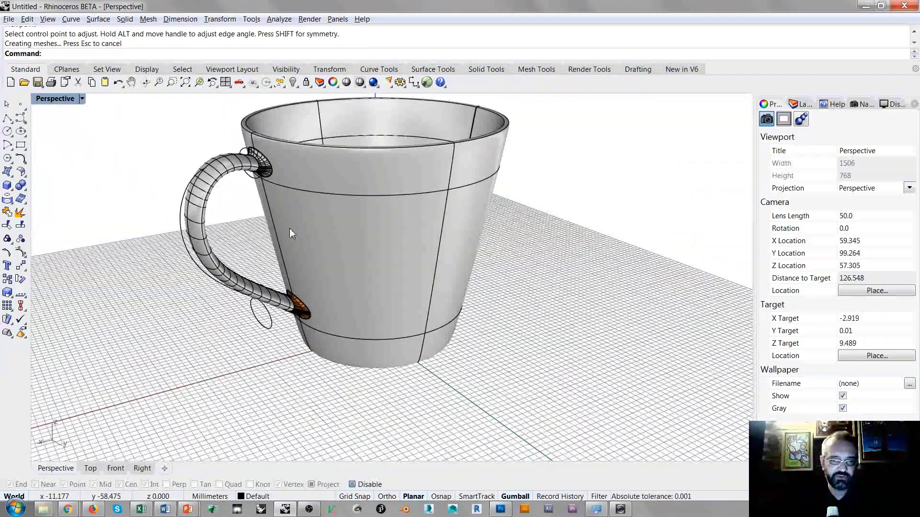
left_click(318, 256)
key("ctrl+j")
left_click(222, 116)
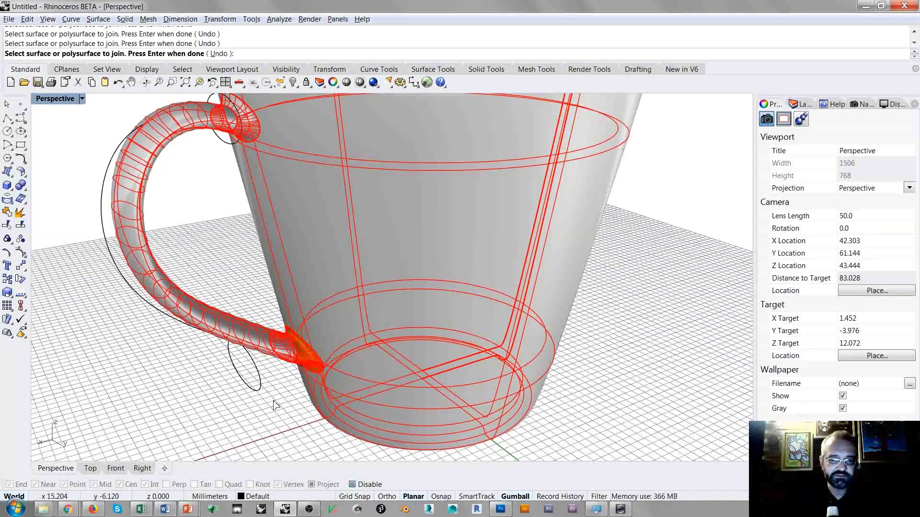
key("Return")
Step: Turn off the surface isocurve display for the joined mug and inspect the handle and its blends
right_click_drag(274, 405, 372, 308)
scroll(450, 243, "down", 5)
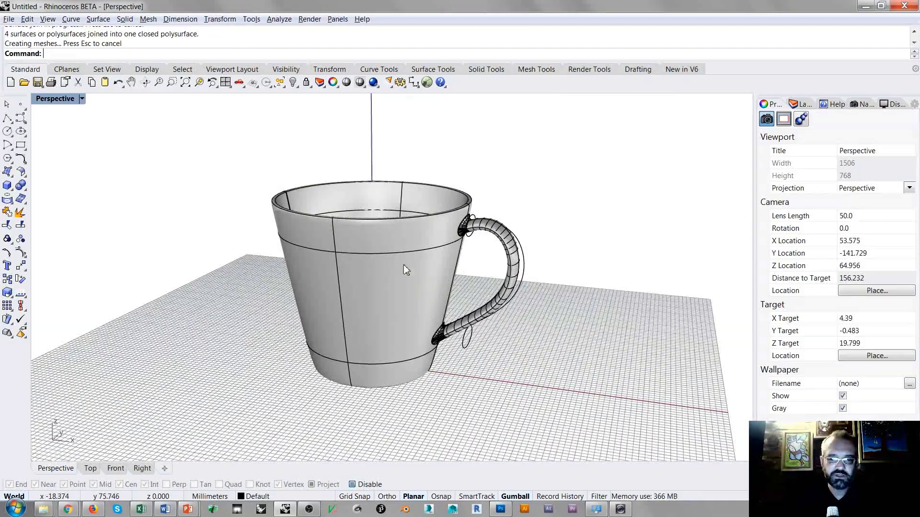
left_click(404, 270)
left_click(843, 361)
key("Escape")
right_click_drag(479, 250, 475, 309)
scroll(470, 287, "up", 3)
right_click_drag(464, 271, 503, 273)
scroll(461, 205, "down", 2)
right_click_drag(460, 200, 493, 183)
right_click_drag(473, 223, 382, 236)
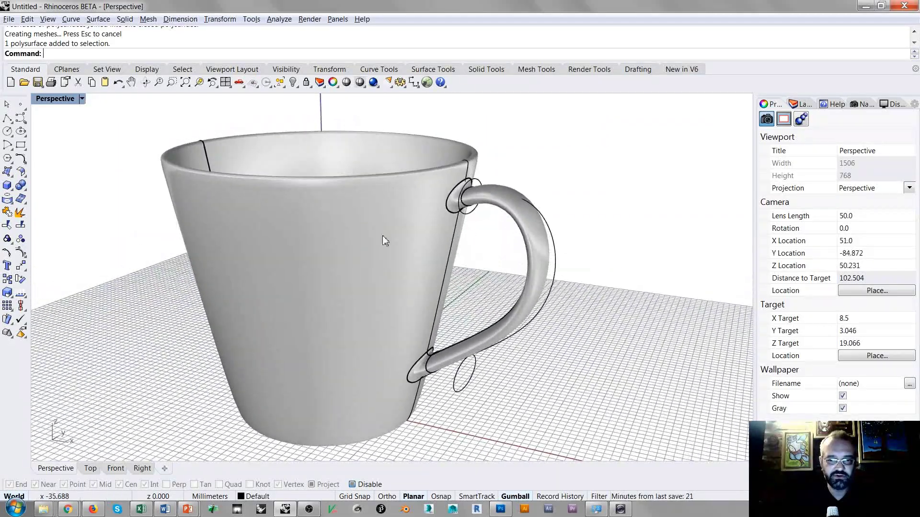
Step: Select the mug, invert the selection and hide the leftover construction curves
left_click(367, 236)
middle_click(352, 180)
left_click(358, 181)
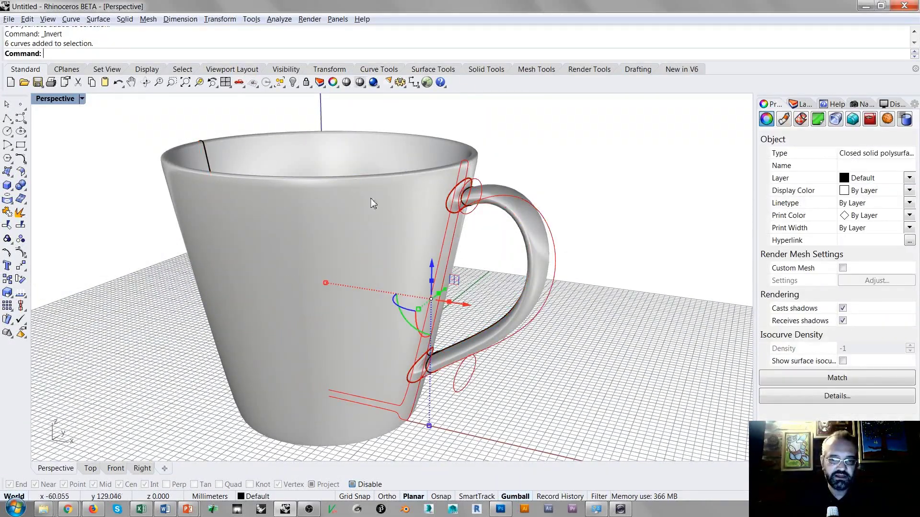
right_click_drag(487, 253, 417, 237)
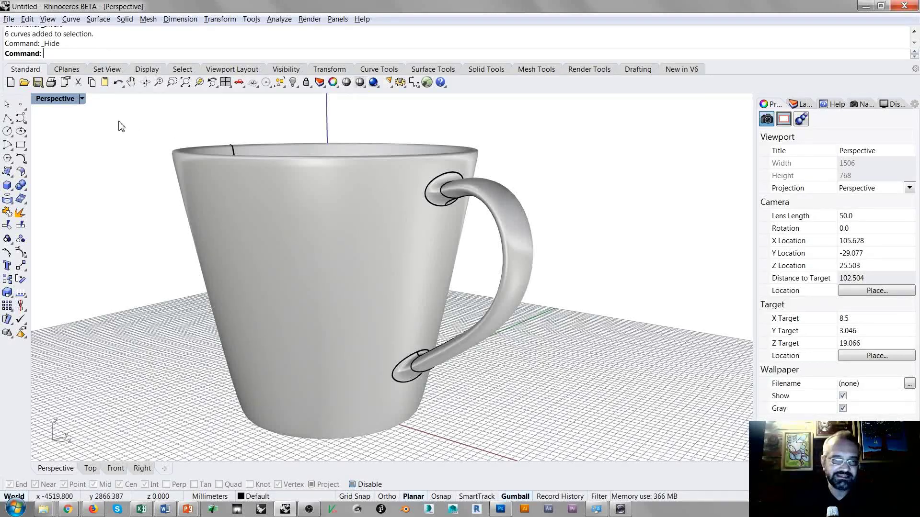
Step: Set the Perspective viewport's display mode to Rendered and view the whole mug
left_click(55, 99)
left_click(65, 150)
right_click_drag(468, 269, 409, 271)
scroll(398, 287, "down", 4)
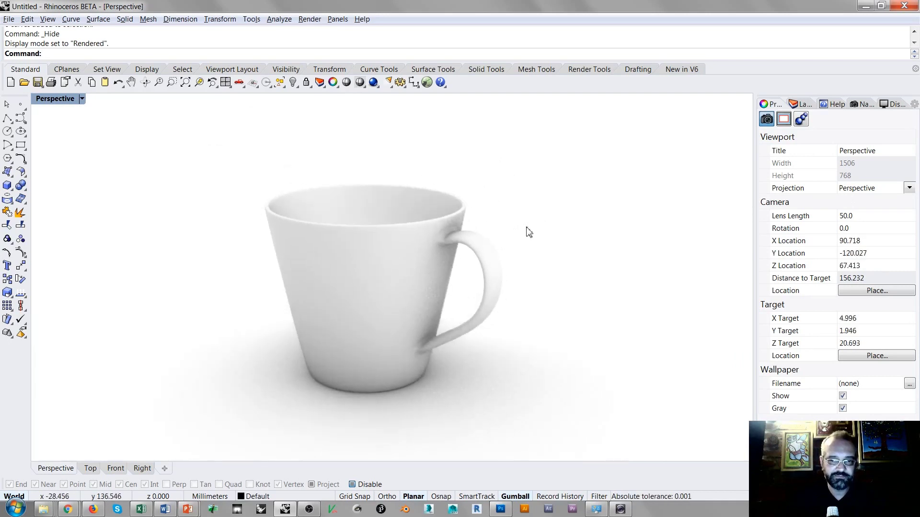